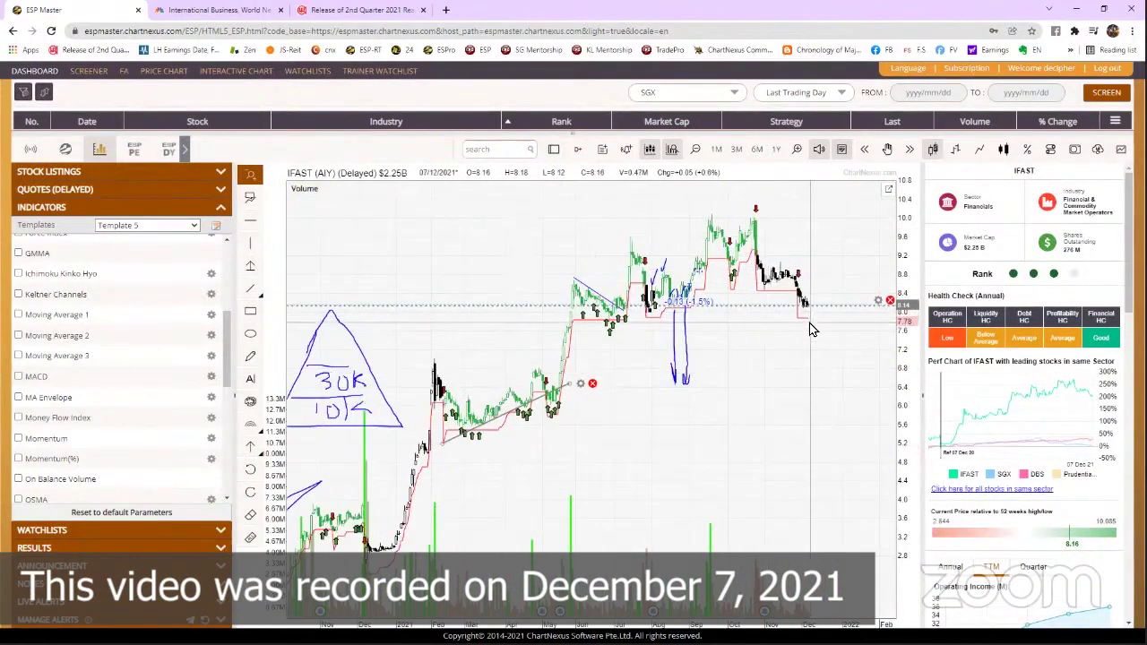
- Erase the hand-drawn pyramid and its 30K and 10K labels from the IFAST chart with the eraser
{"action": "left_click", "coordinate": [250, 516]}
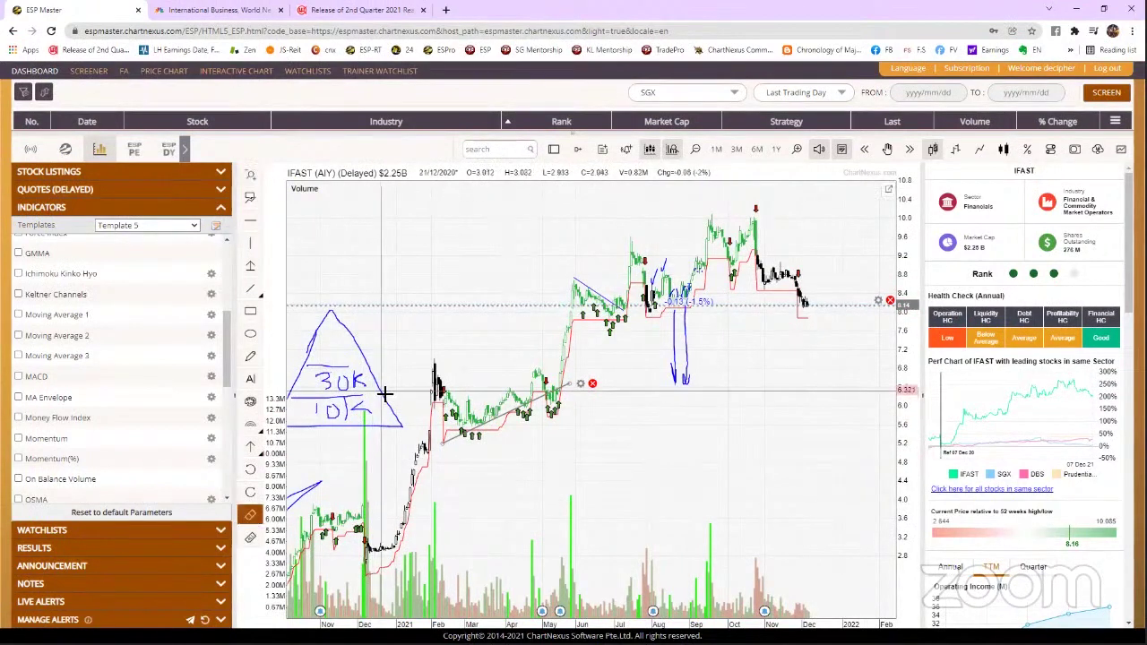
{"action": "left_click", "coordinate": [382, 395]}
{"action": "left_click", "coordinate": [345, 380]}
{"action": "left_click", "coordinate": [325, 382]}
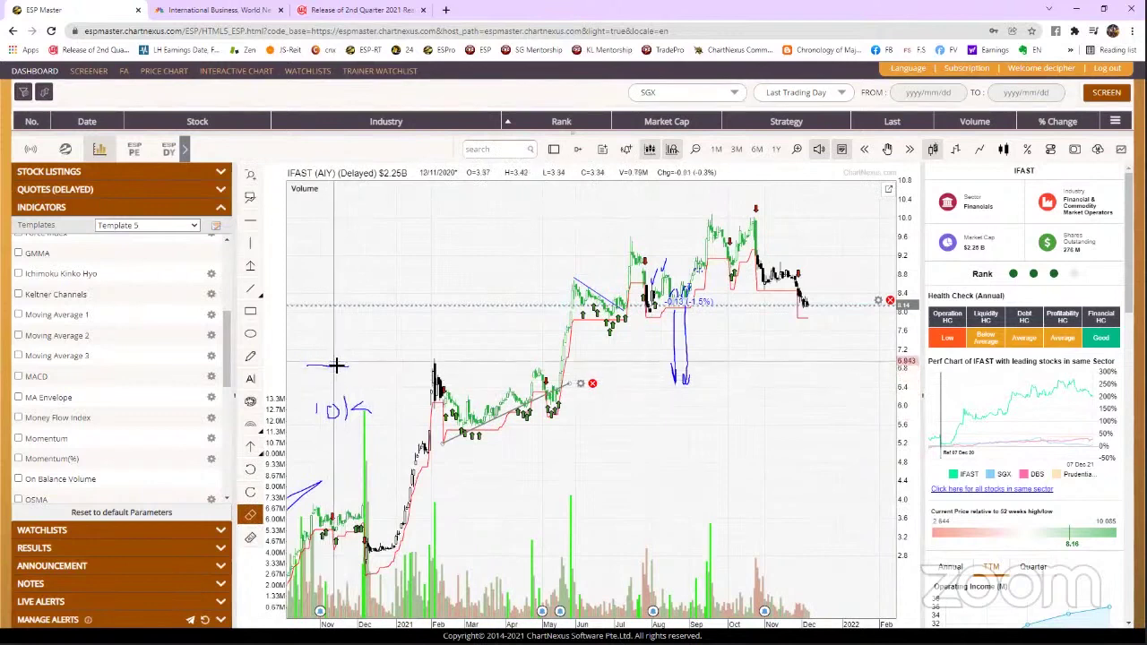
{"action": "left_click", "coordinate": [339, 412]}
{"action": "left_click", "coordinate": [344, 412]}
{"action": "left_click", "coordinate": [317, 410]}
- Review IFAST's fundamentals, switching the financial charts to quarterly figures for operating income, earnings per share and free cash flow
{"action": "left_click_drag", "start_coordinate": [691, 466], "coordinate": [890, 455]}
{"action": "left_click", "coordinate": [764, 387]}
{"action": "scroll", "coordinate": [1082, 396], "scroll_direction": "down", "scroll_amount": 5}
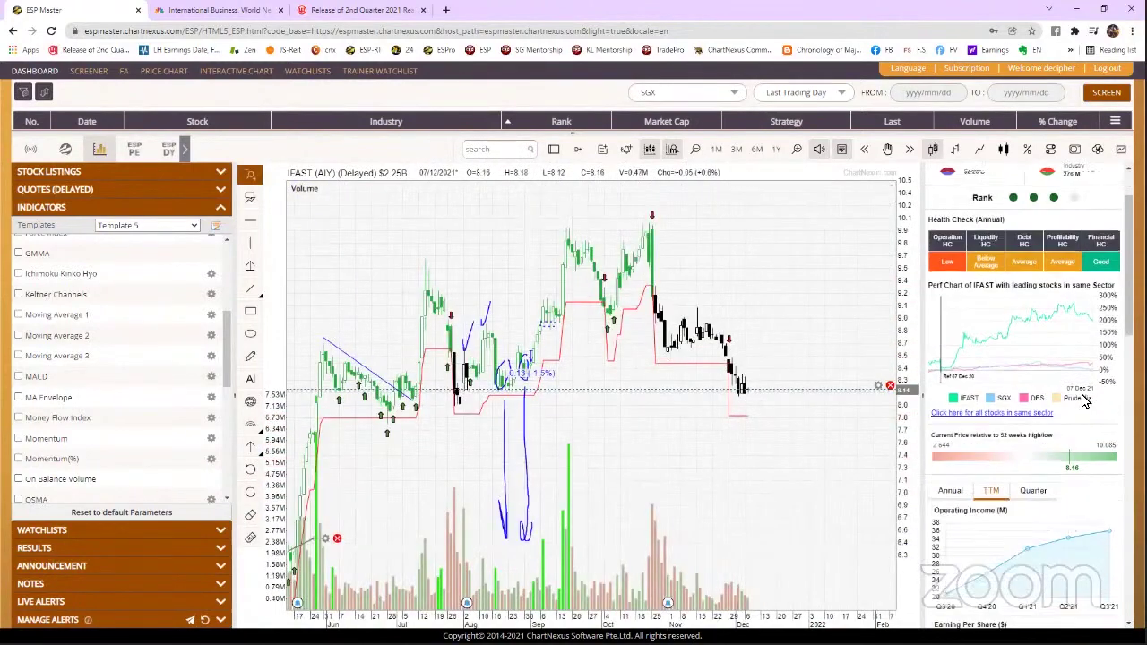
{"action": "scroll", "coordinate": [1082, 396], "scroll_direction": "down", "scroll_amount": 5}
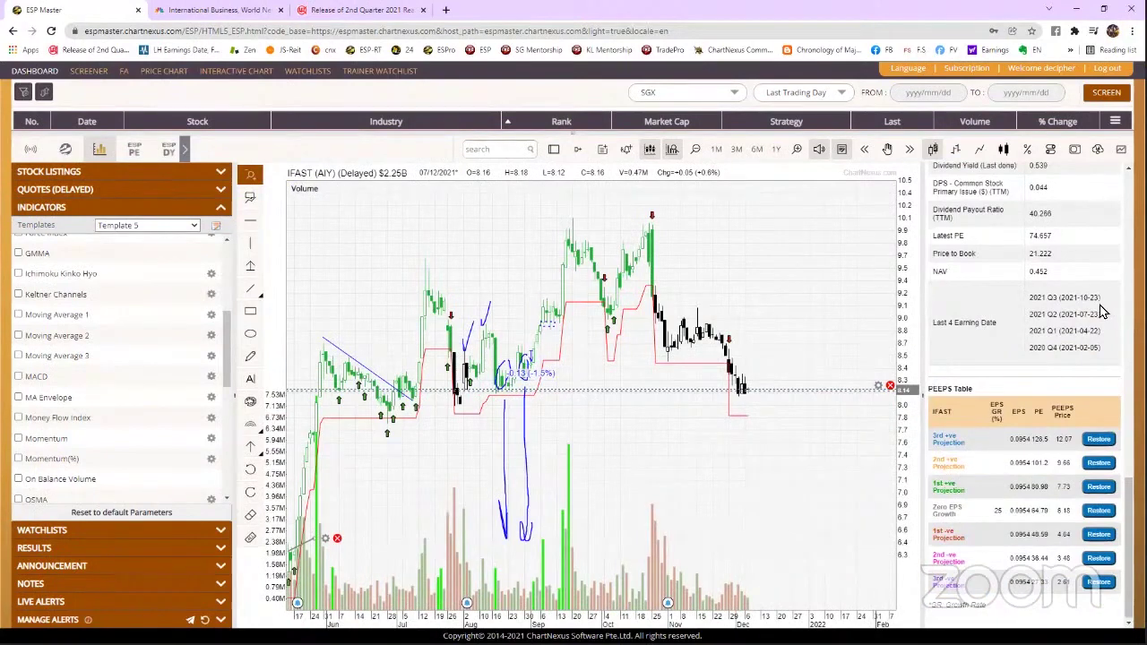
{"action": "scroll", "coordinate": [1099, 304], "scroll_direction": "up", "scroll_amount": 8}
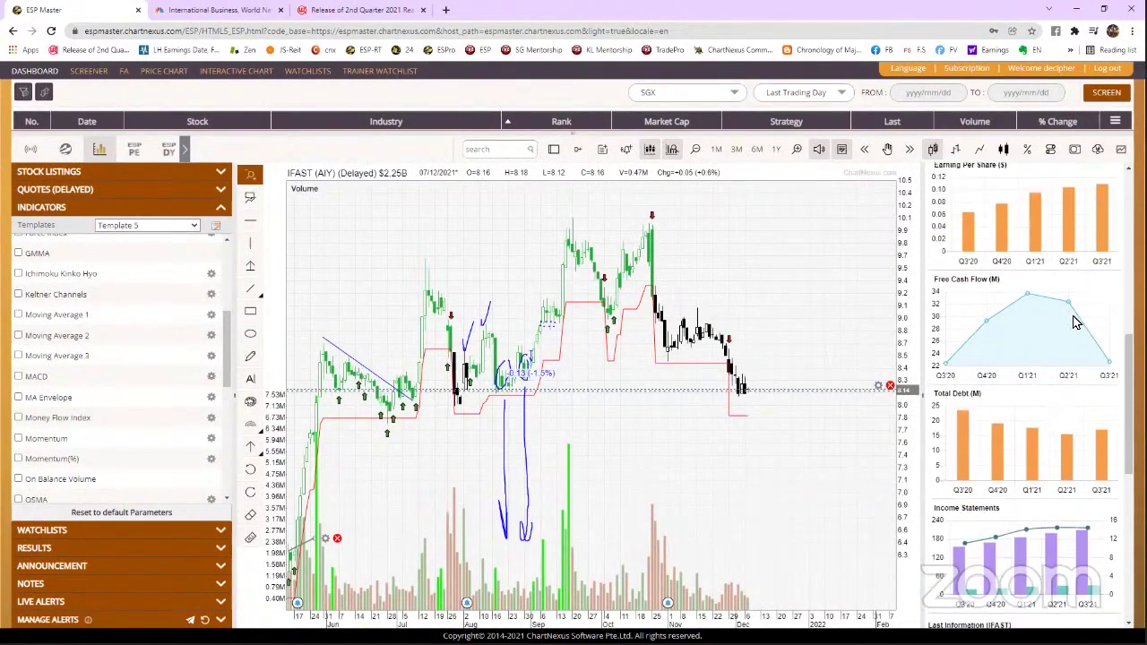
{"action": "scroll", "coordinate": [1053, 354], "scroll_direction": "up", "scroll_amount": 5}
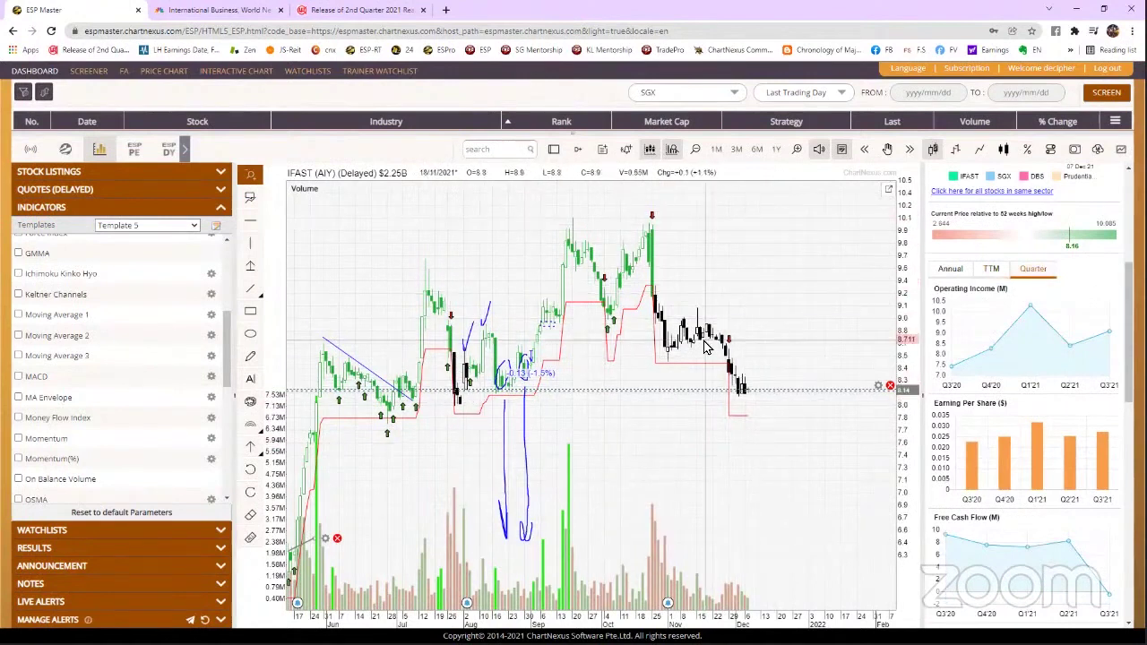
{"action": "scroll", "coordinate": [1078, 461], "scroll_direction": "up", "scroll_amount": 1}
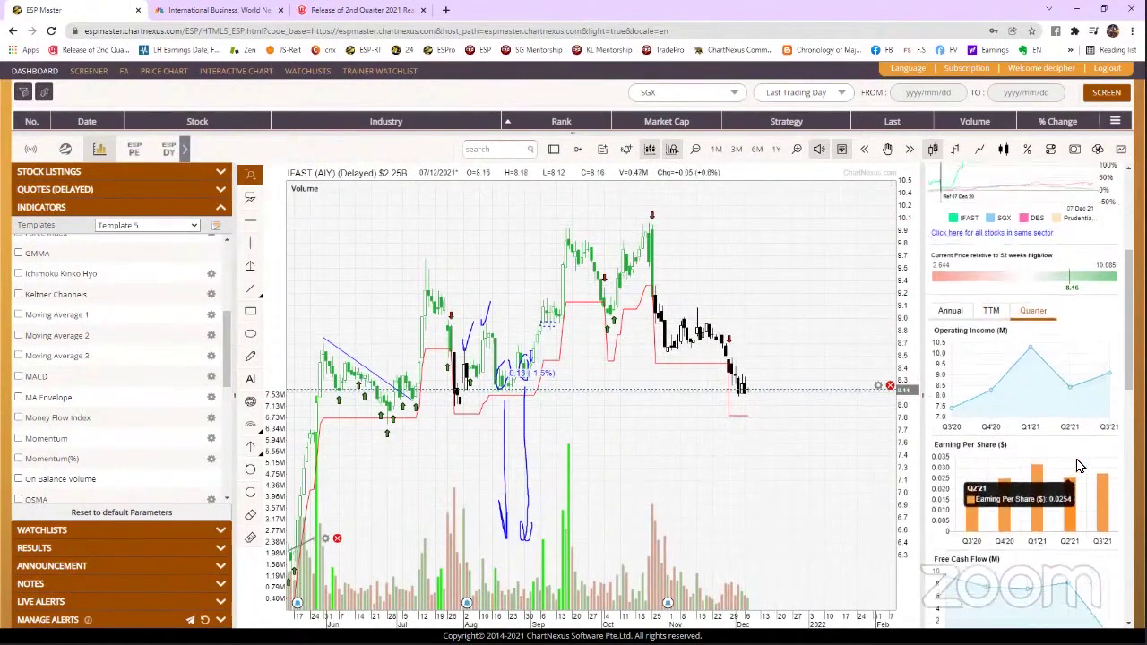
{"action": "scroll", "coordinate": [1016, 460], "scroll_direction": "down", "scroll_amount": 1}
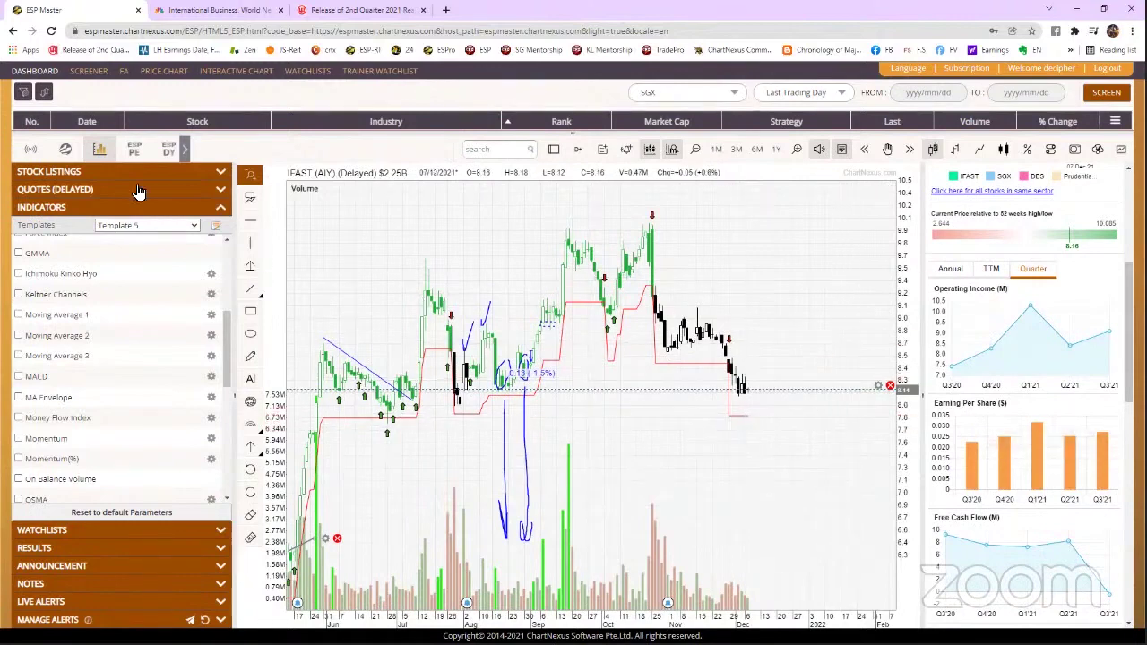
- Overlay the Price to Earnings Ratio on the IFAST chart, compare it with quarterly earnings per share, and remove the overlay
{"action": "left_click", "coordinate": [134, 150]}
{"action": "scroll", "coordinate": [768, 530], "scroll_direction": "down", "scroll_amount": 3}
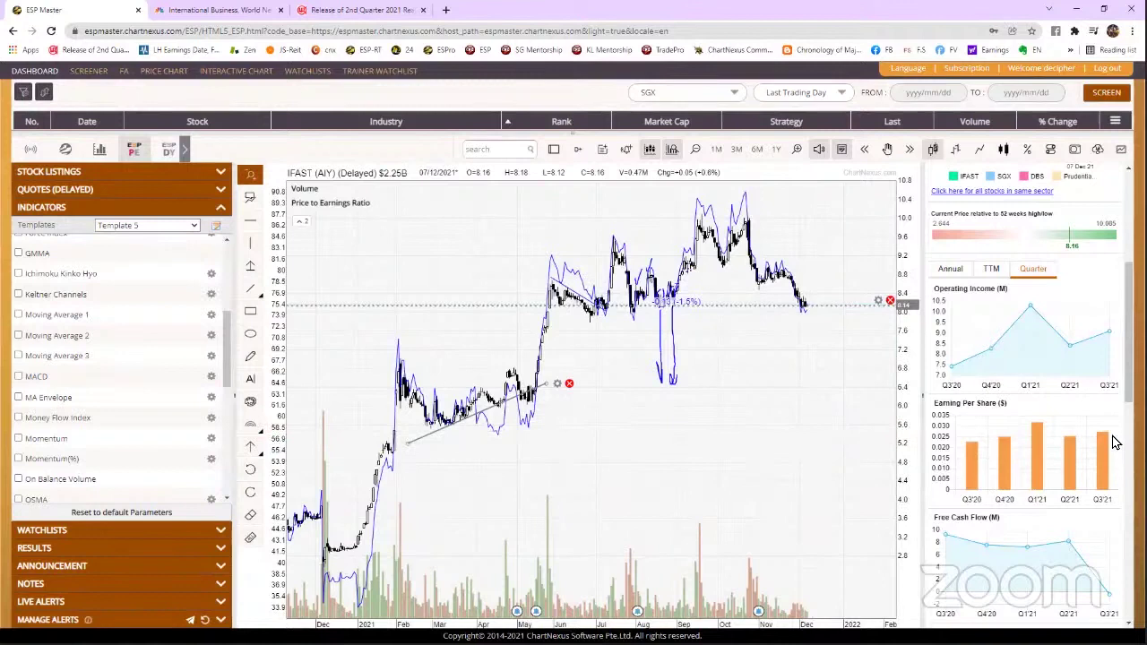
{"action": "left_click", "coordinate": [134, 149]}
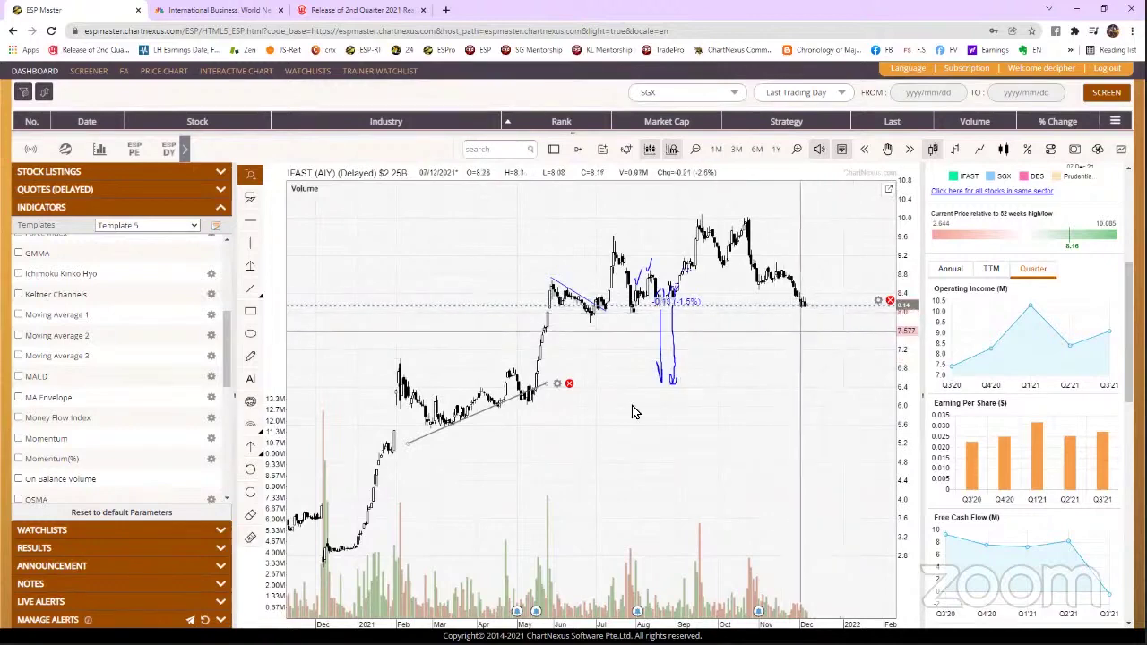
- Add the MACD indicator below the IFAST price chart, showing roughly July to December 2021
{"action": "left_click_drag", "start_coordinate": [632, 395], "coordinate": [866, 396]}
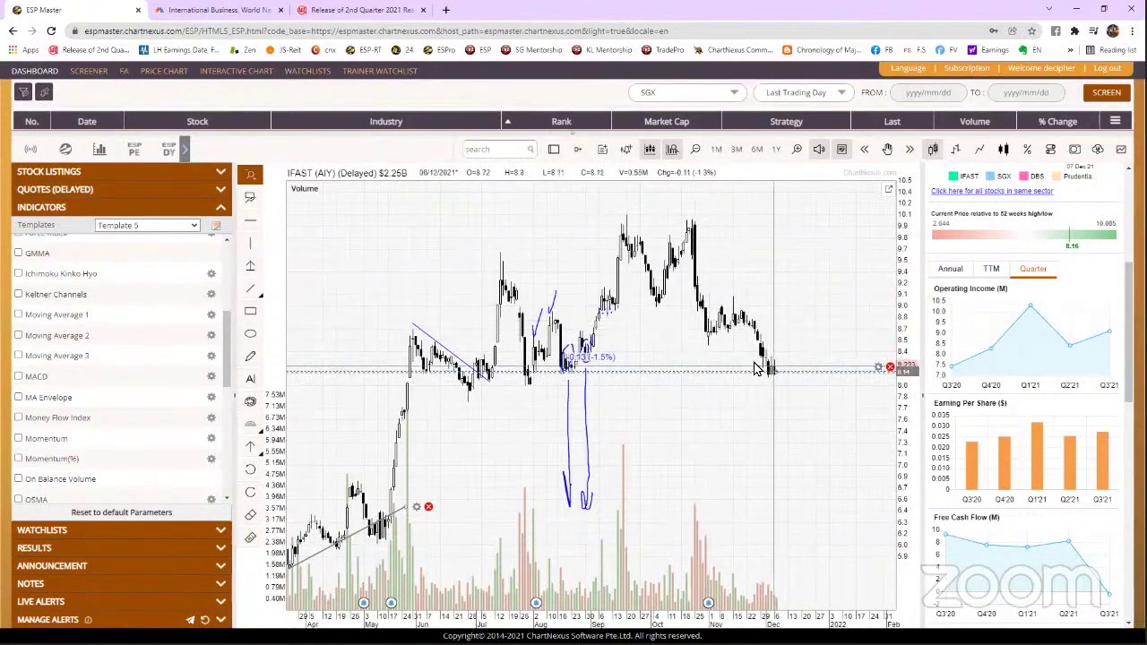
{"action": "left_click", "coordinate": [18, 376]}
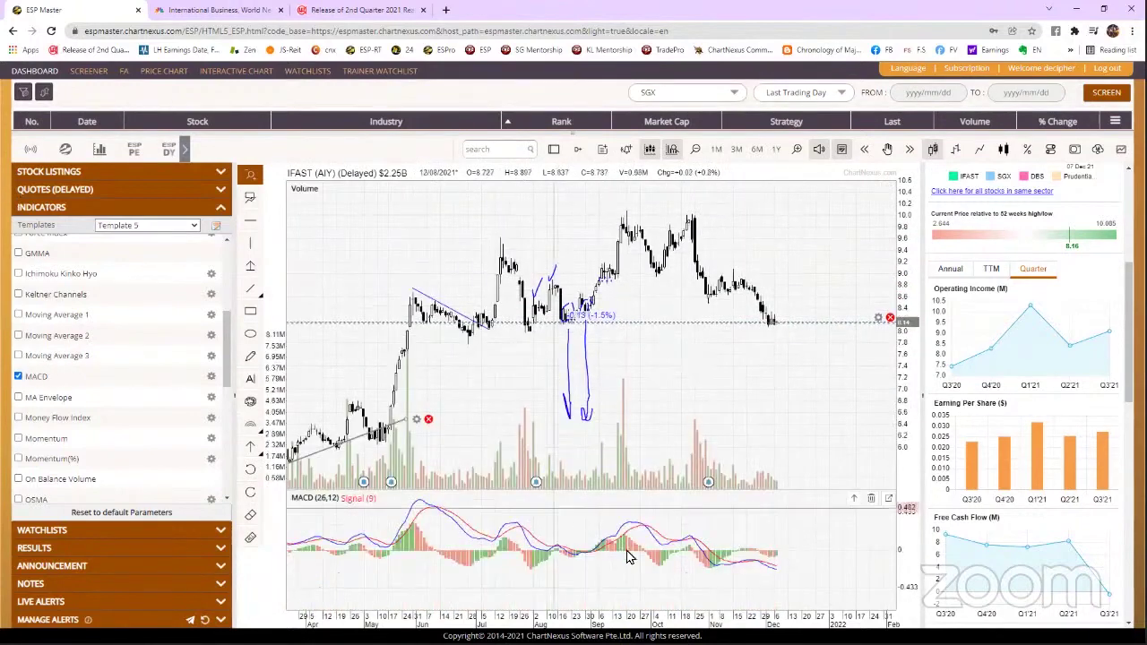
{"action": "scroll", "coordinate": [696, 589], "scroll_direction": "down", "scroll_amount": 3}
{"action": "left_click_drag", "start_coordinate": [719, 574], "coordinate": [851, 549]}
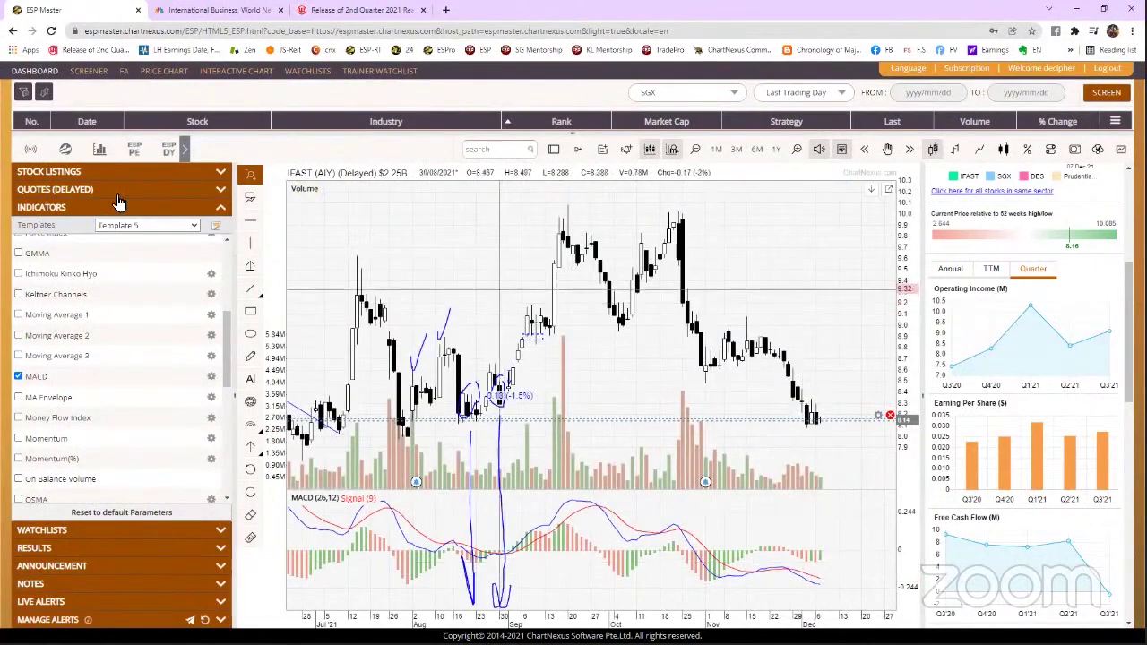
- Draw a downward arrow line above the falling candles, from about 9.7 in early November to about 8.5 in mid-December
{"action": "left_click", "coordinate": [254, 292]}
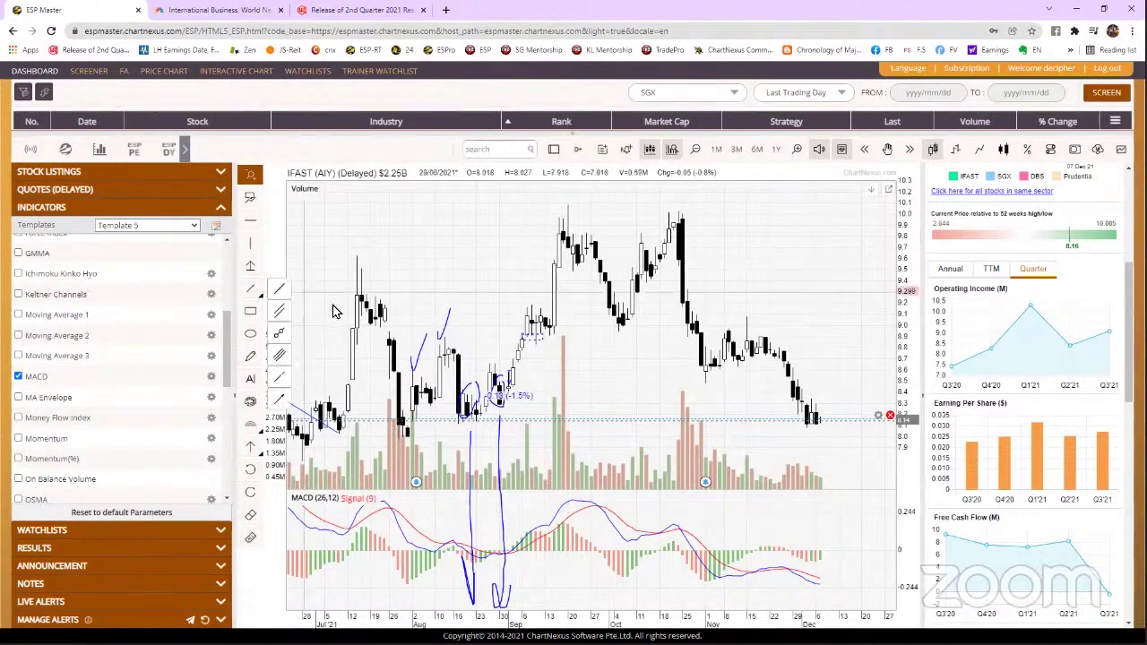
{"action": "left_click", "coordinate": [278, 400]}
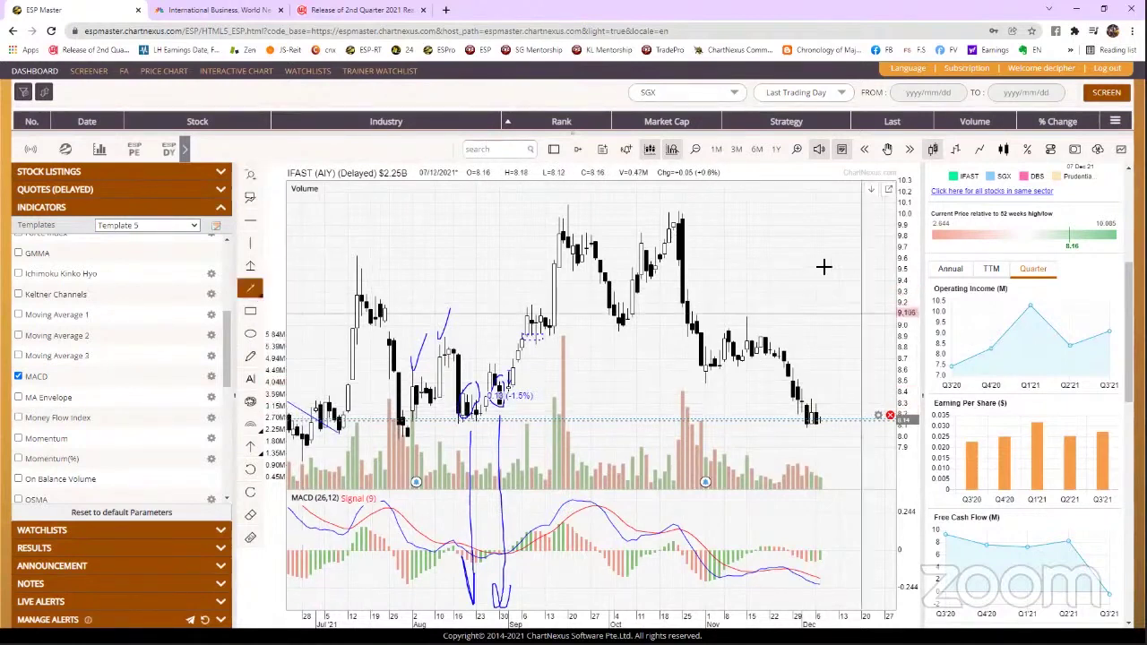
{"action": "left_click_drag", "start_coordinate": [709, 253], "coordinate": [842, 383]}
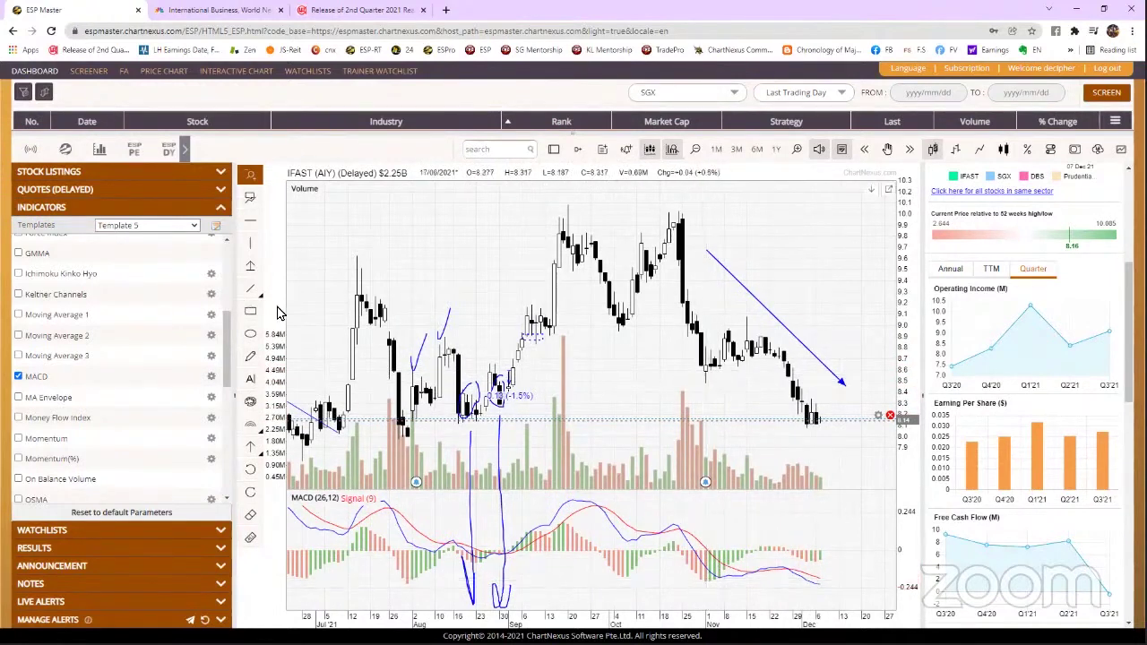
- Capture the October to December price and MACD area in Snipping Tool, mark a rising red arrow under the MACD, and minimize the snip
{"action": "left_click", "coordinate": [251, 289]}
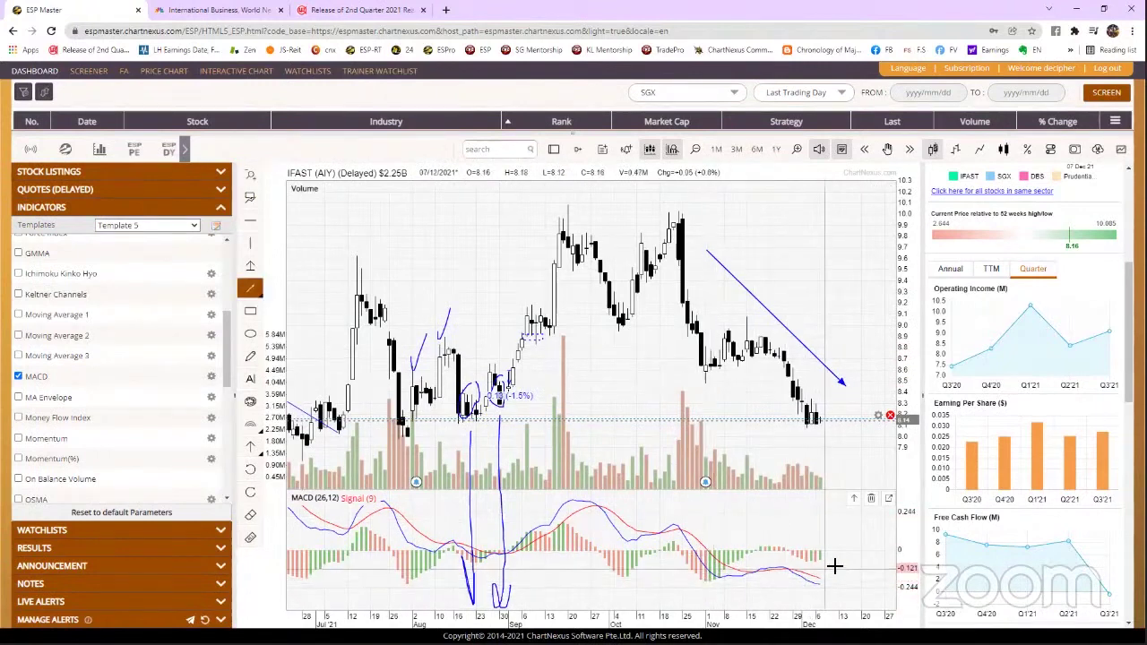
{"action": "key", "text": "Escape"}
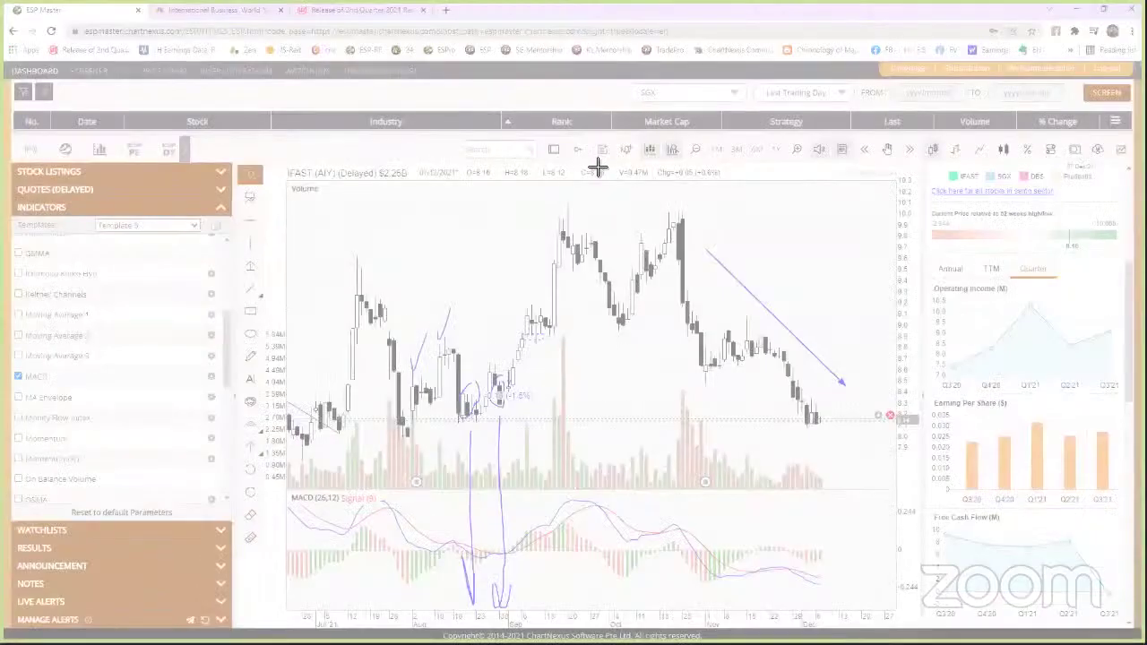
{"action": "left_click_drag", "start_coordinate": [597, 167], "coordinate": [918, 628]}
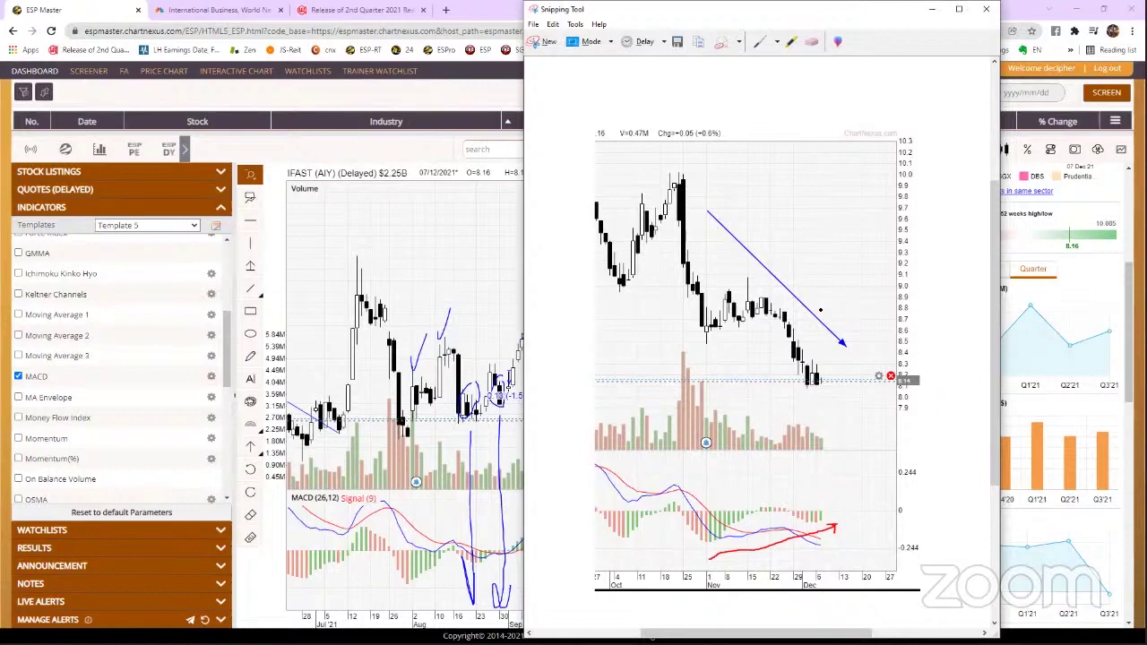
{"action": "left_click", "coordinate": [930, 11]}
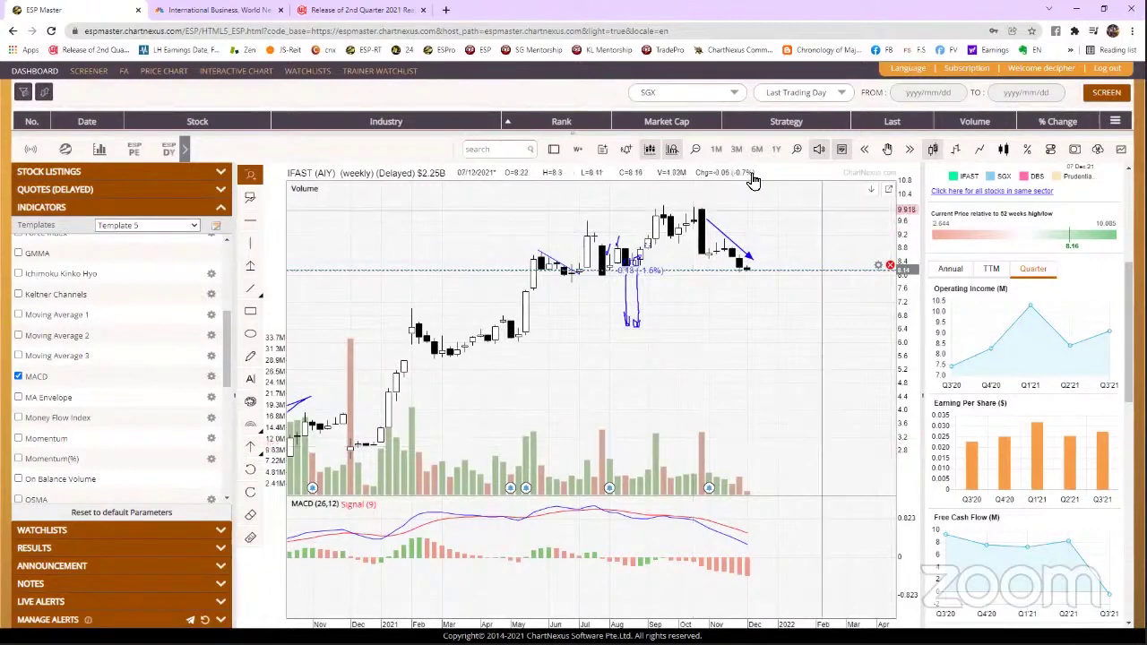
- Set the IFAST chart's time interval to daily
{"action": "left_click", "coordinate": [579, 150]}
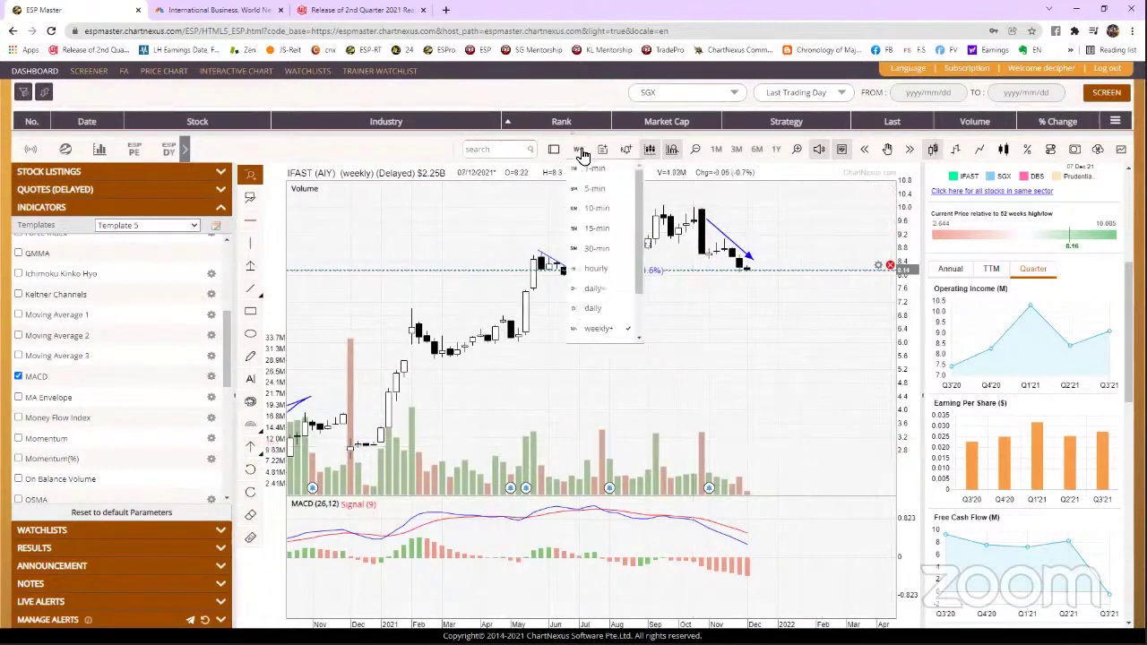
{"action": "left_click", "coordinate": [596, 307]}
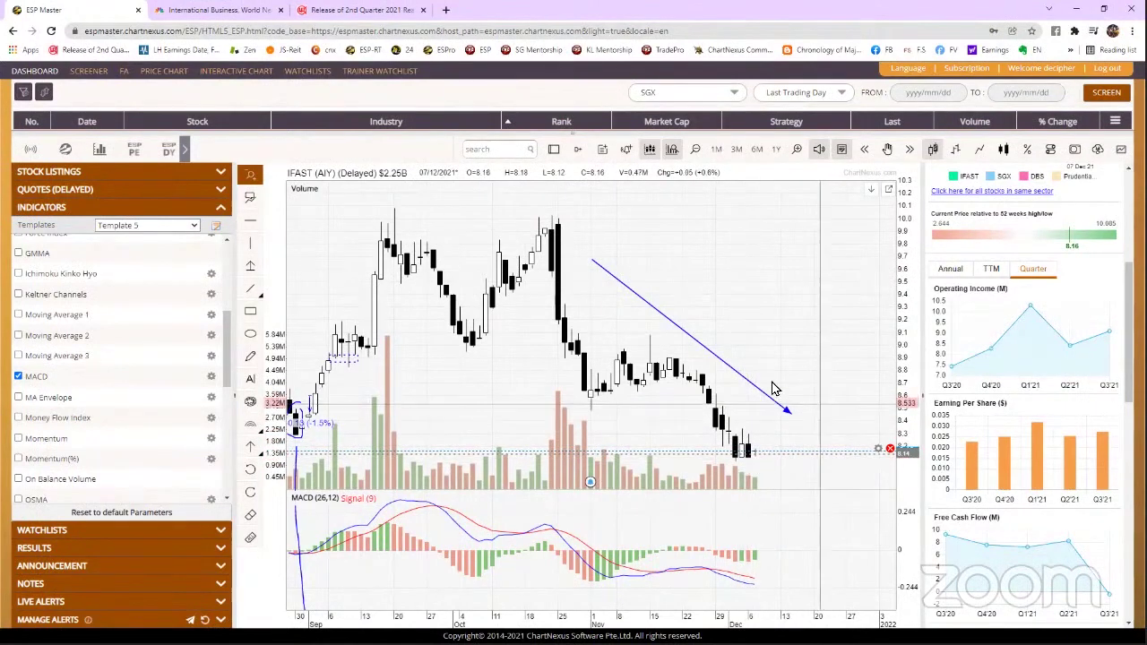
{"action": "scroll", "coordinate": [803, 443], "scroll_direction": "down", "scroll_amount": 5}
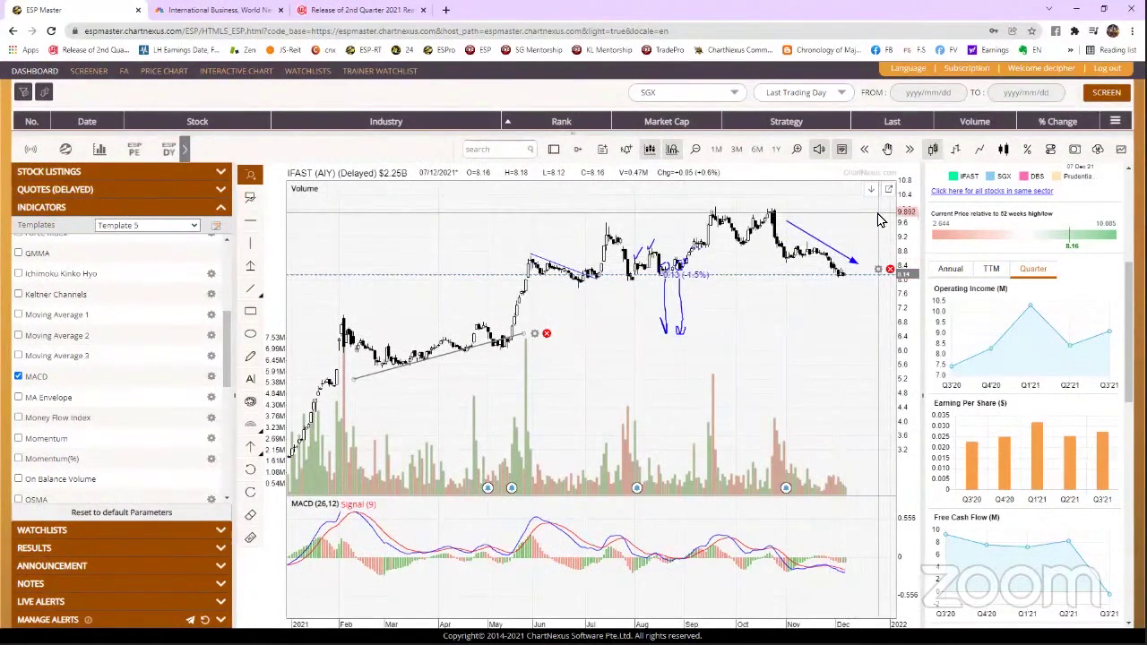
- Reposition the downward arrow's ends so it runs from the late October peak near 10 to about 8.1 in mid-December
{"action": "left_click", "coordinate": [857, 269]}
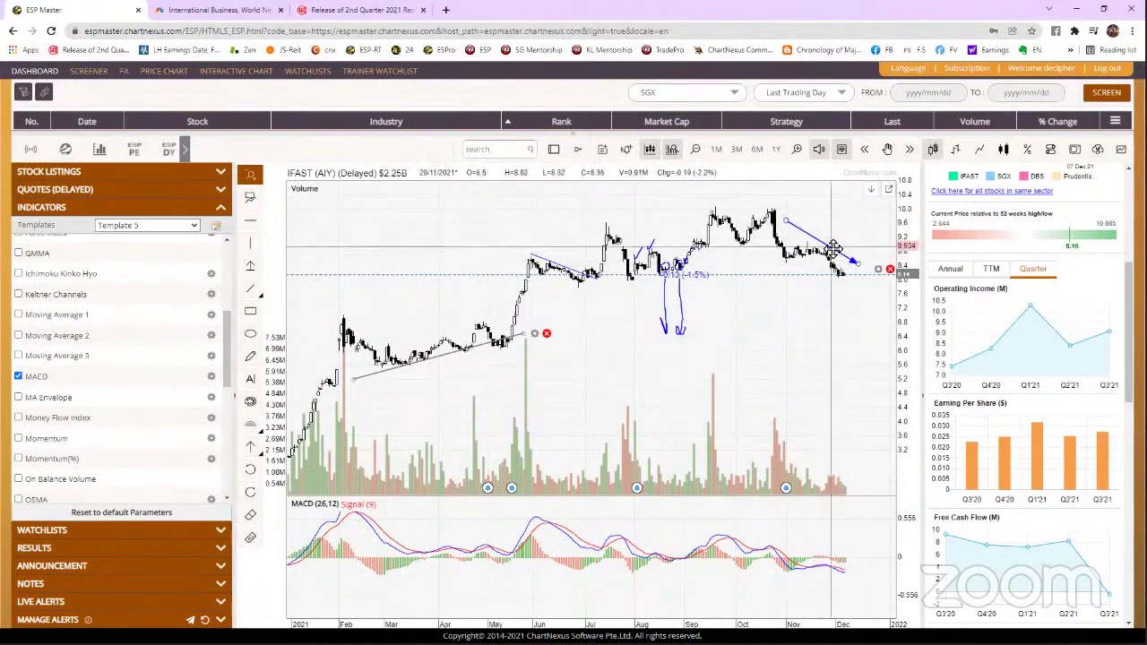
{"action": "scroll", "coordinate": [723, 422], "scroll_direction": "up", "scroll_amount": 5}
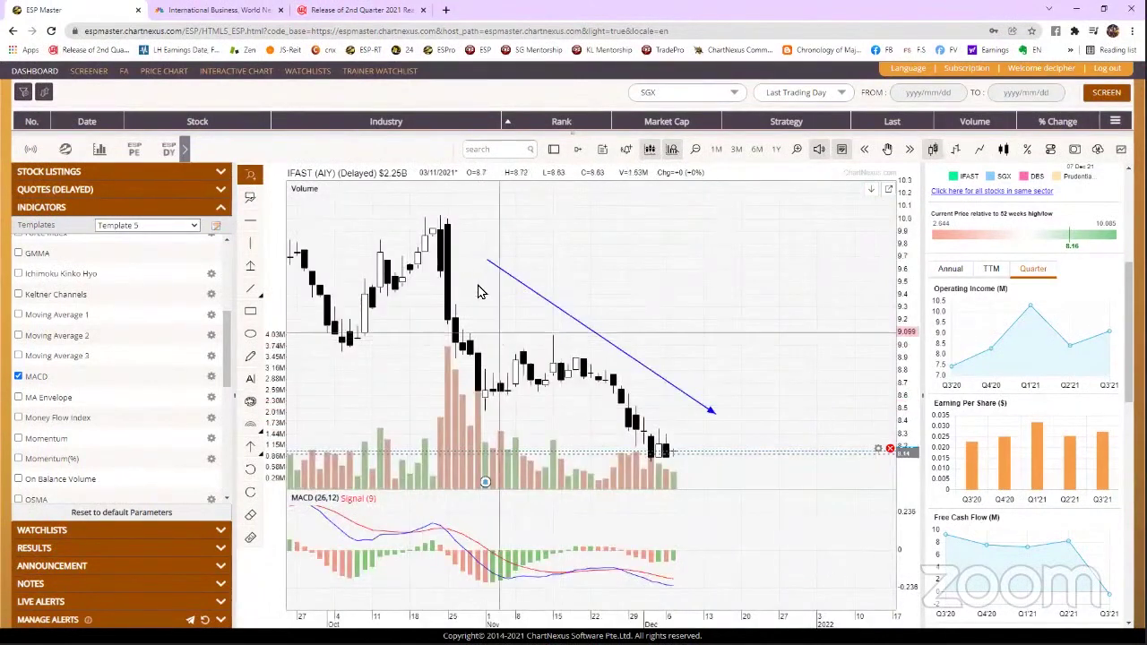
{"action": "left_click_drag", "start_coordinate": [487, 257], "coordinate": [436, 211]}
{"action": "left_click_drag", "start_coordinate": [712, 412], "coordinate": [708, 459]}
{"action": "scroll", "coordinate": [703, 468], "scroll_direction": "down", "scroll_amount": 2}
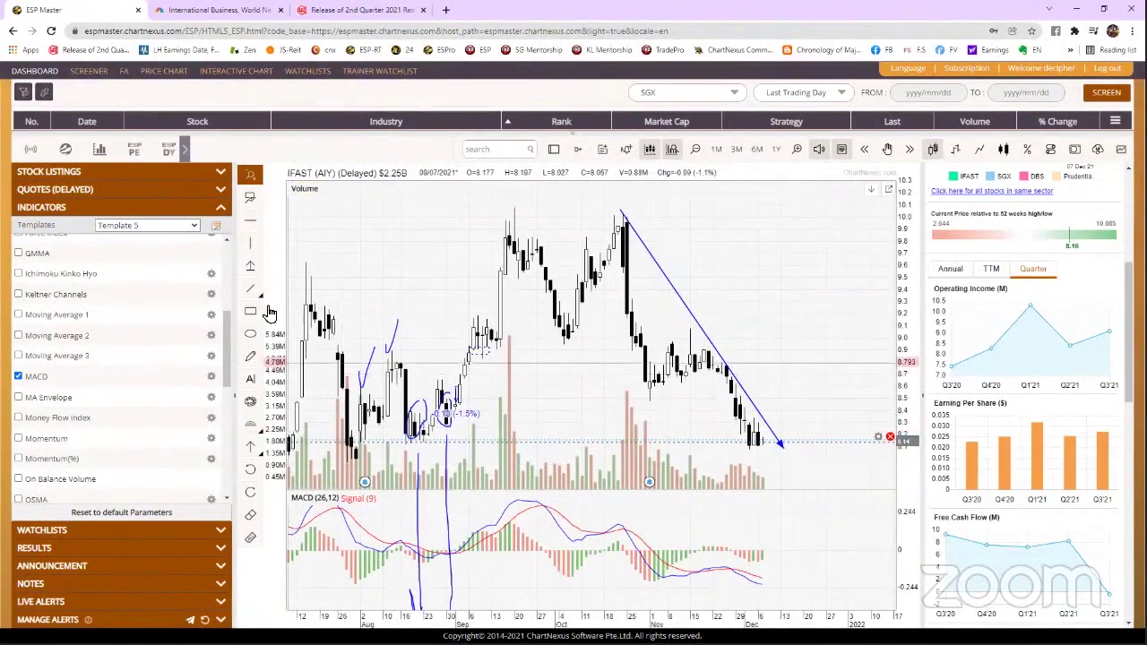
- Sketch a freehand price path rising and falling after the latest candle, and erase it
{"action": "left_click", "coordinate": [250, 355]}
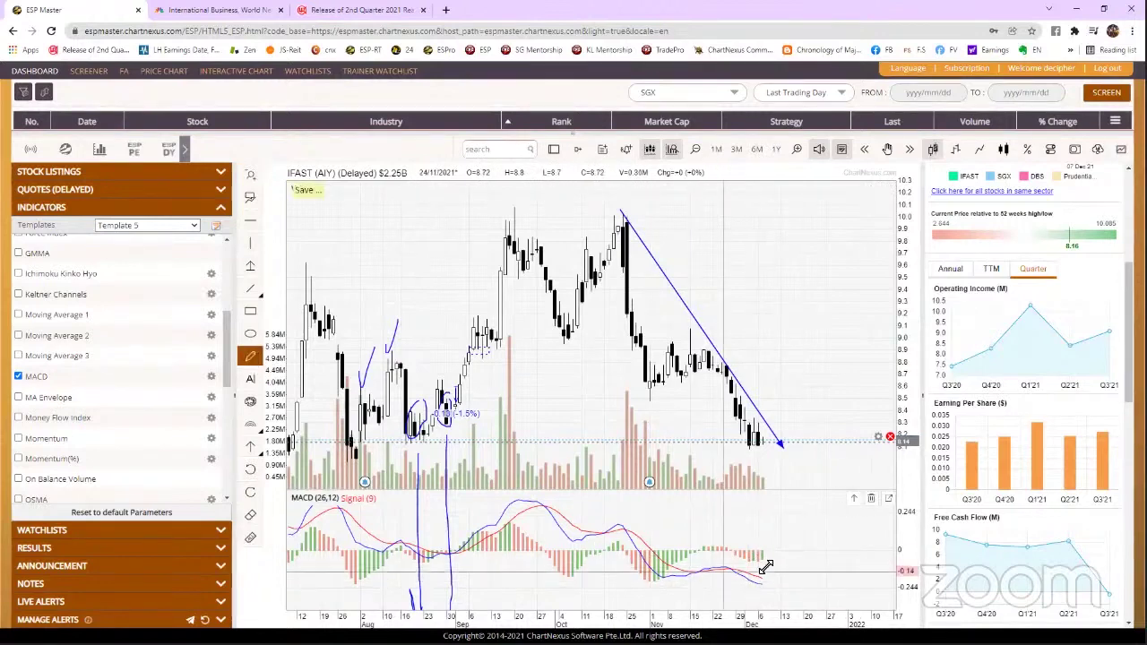
{"action": "mouse_move", "coordinate": [776, 448]}
{"action": "left_mouse_down"}
{"action": "mouse_move", "coordinate": [793, 379]}
{"action": "mouse_move", "coordinate": [875, 490]}
{"action": "left_mouse_up"}
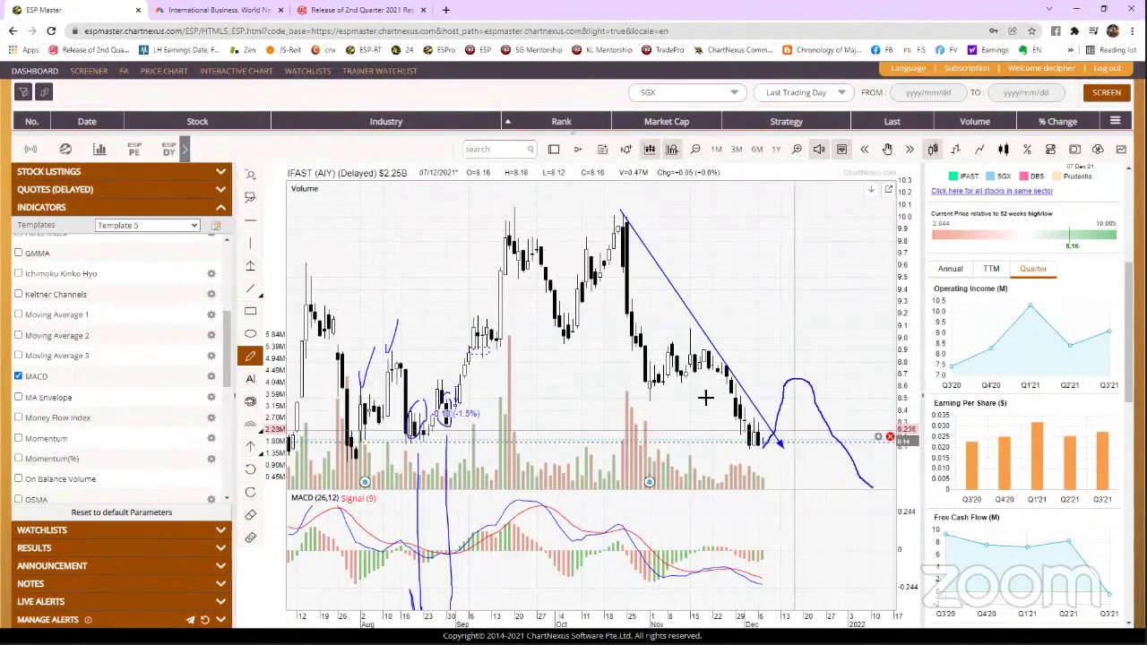
{"action": "left_click", "coordinate": [250, 515]}
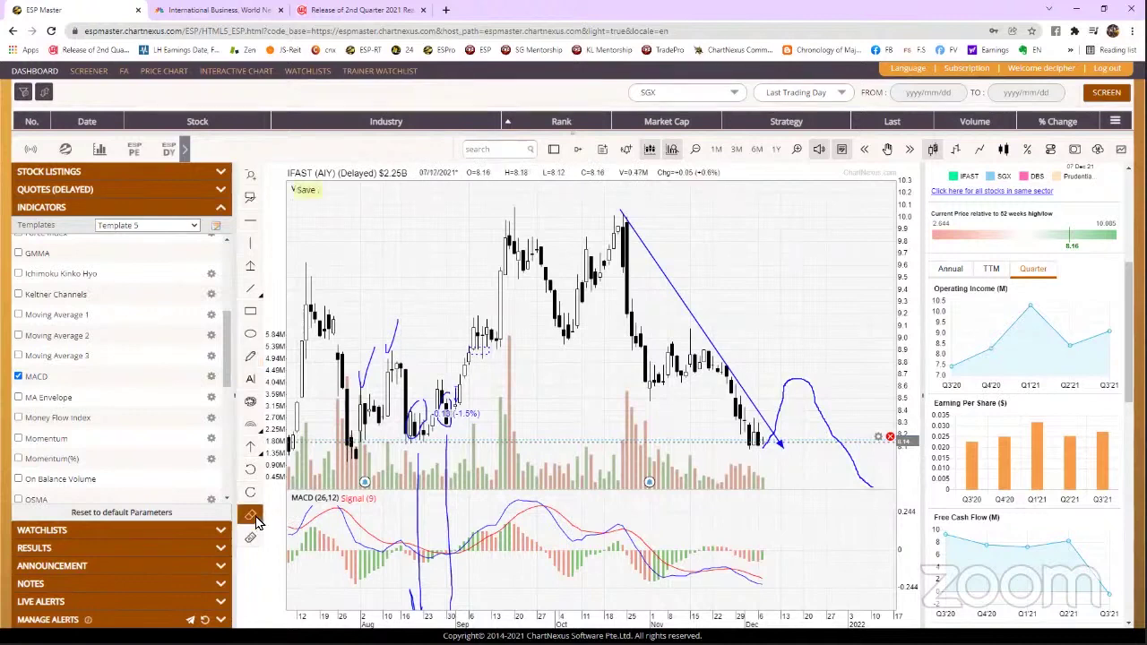
{"action": "left_click", "coordinate": [824, 422]}
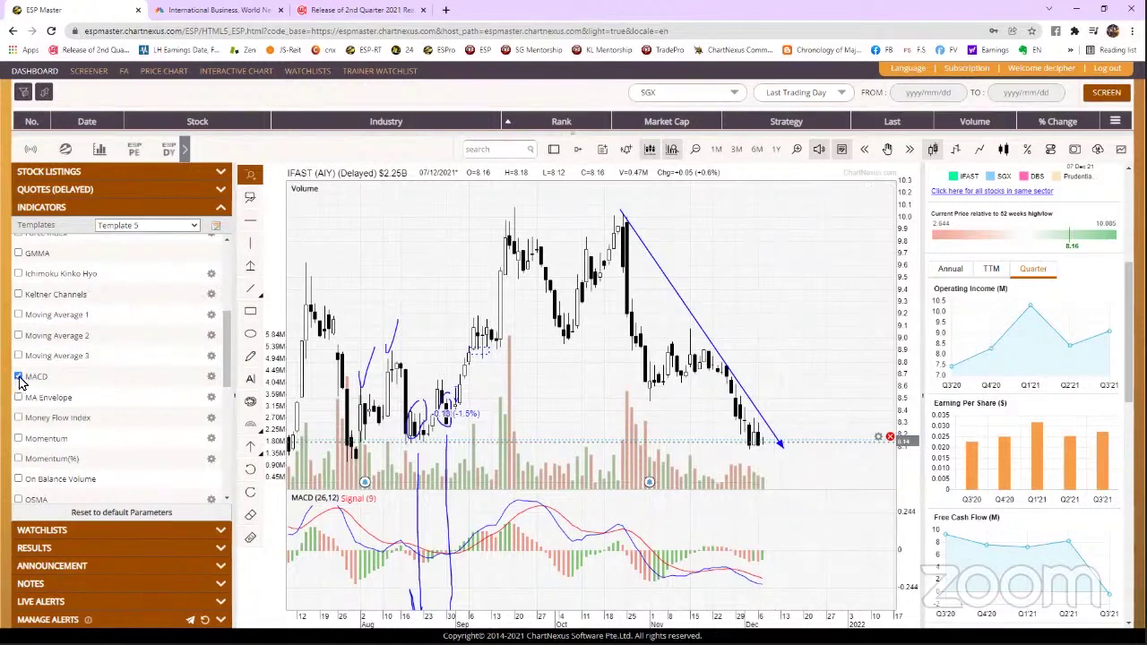
- Replace the MACD indicator below the price chart with the RSI
{"action": "left_click", "coordinate": [31, 377]}
{"action": "scroll", "coordinate": [114, 388], "scroll_direction": "down", "scroll_amount": 2}
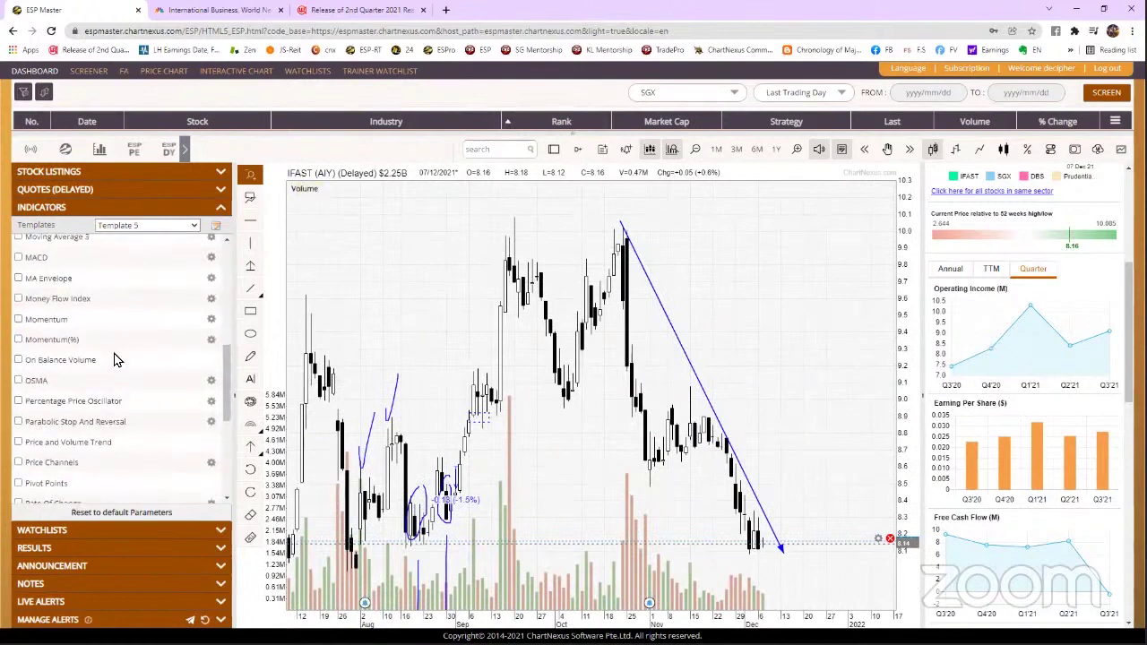
{"action": "scroll", "coordinate": [125, 339], "scroll_direction": "up", "scroll_amount": 2}
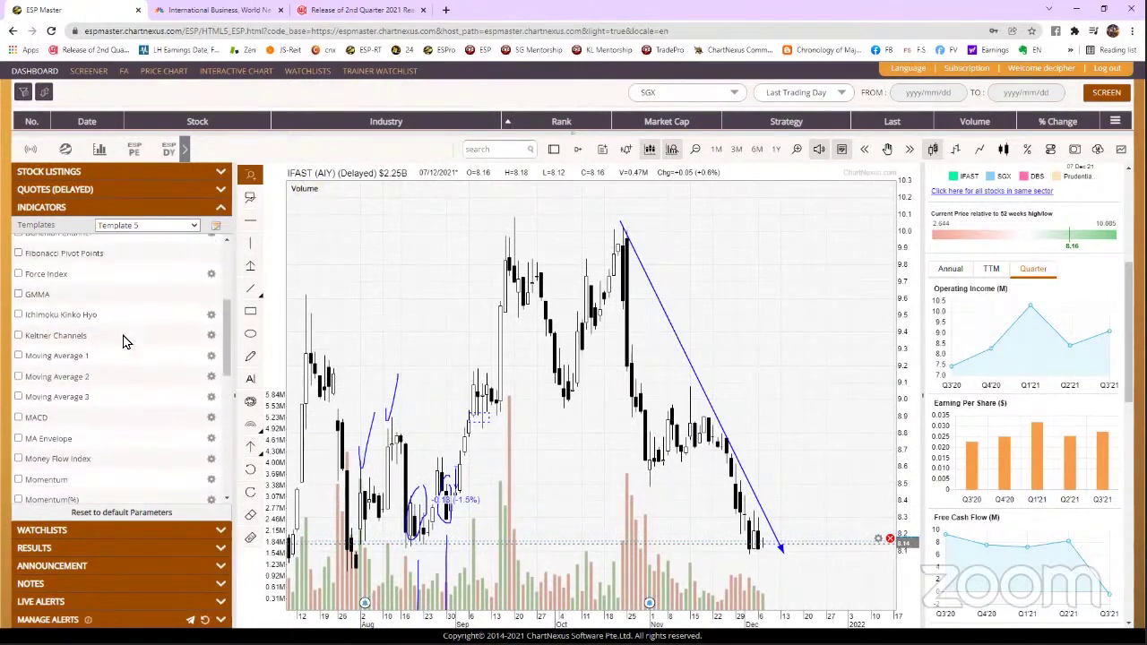
{"action": "scroll", "coordinate": [126, 341], "scroll_direction": "down", "scroll_amount": 6}
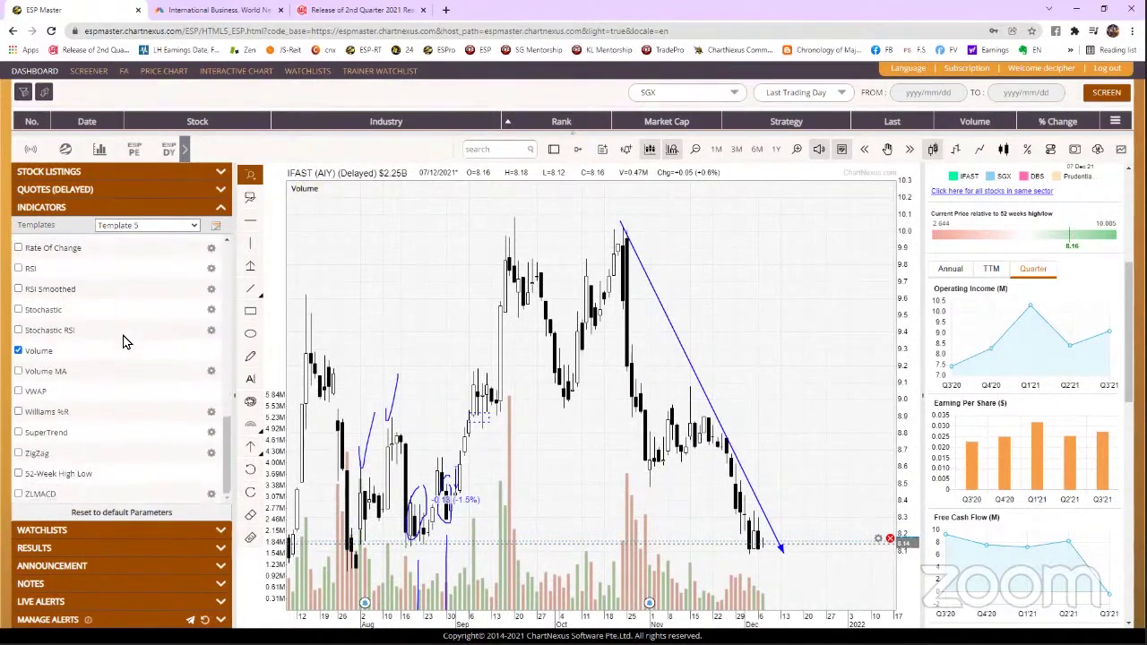
{"action": "left_click", "coordinate": [19, 270]}
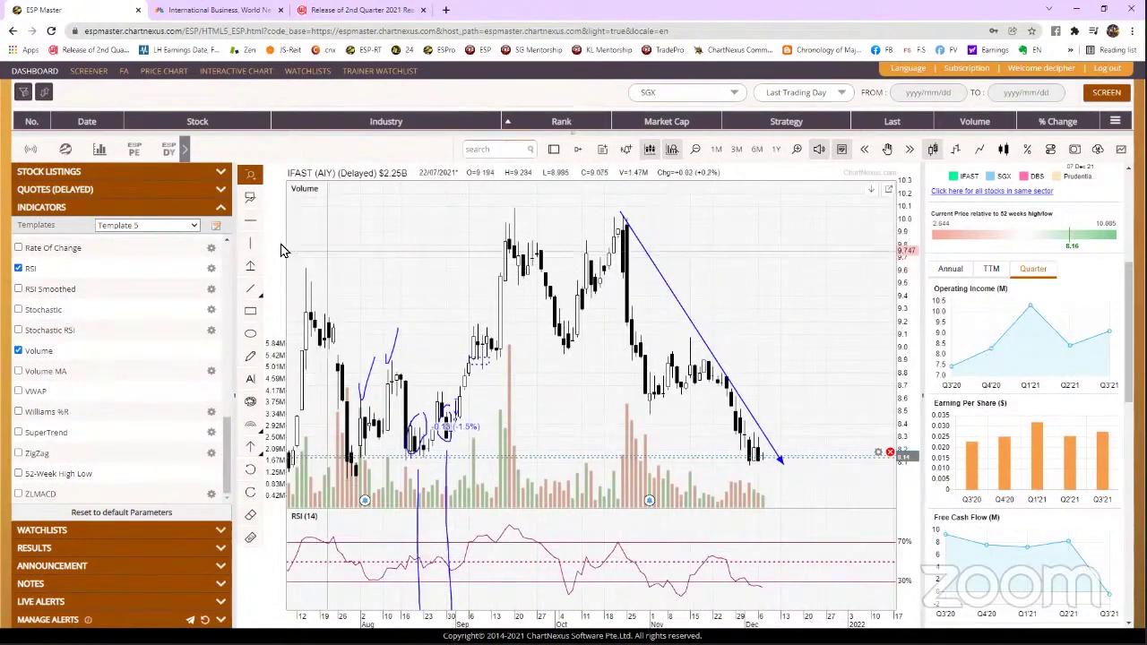
- Try to draw a trend line on the RSI from its early November low
{"action": "left_click", "coordinate": [250, 290]}
{"action": "left_click", "coordinate": [280, 289]}
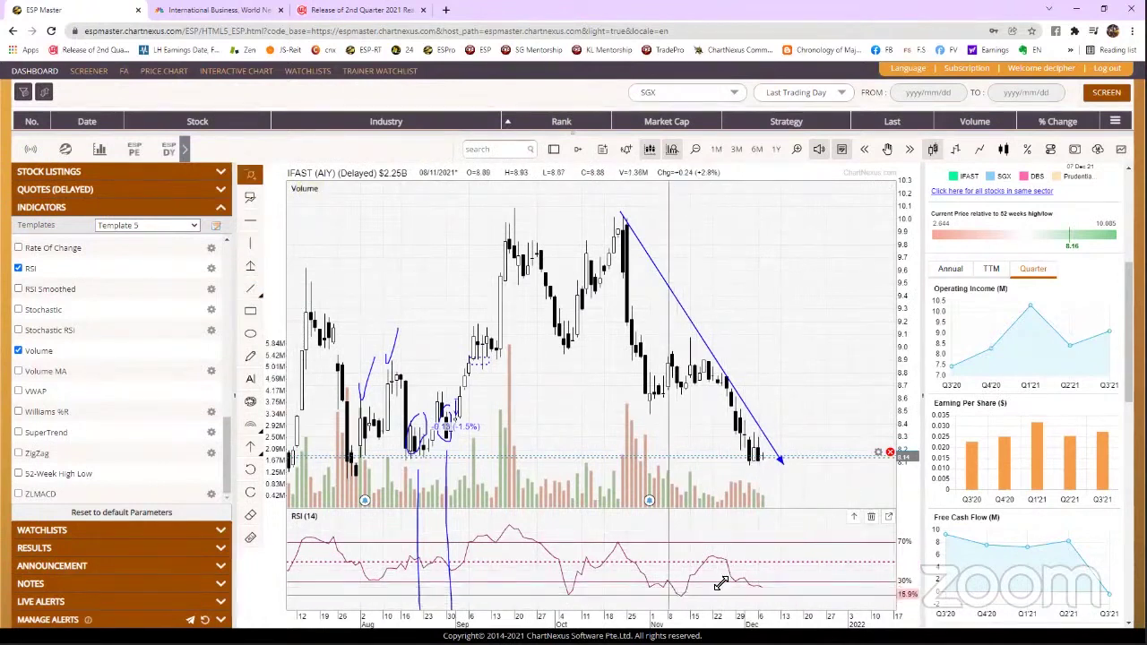
{"action": "left_click", "coordinate": [679, 598]}
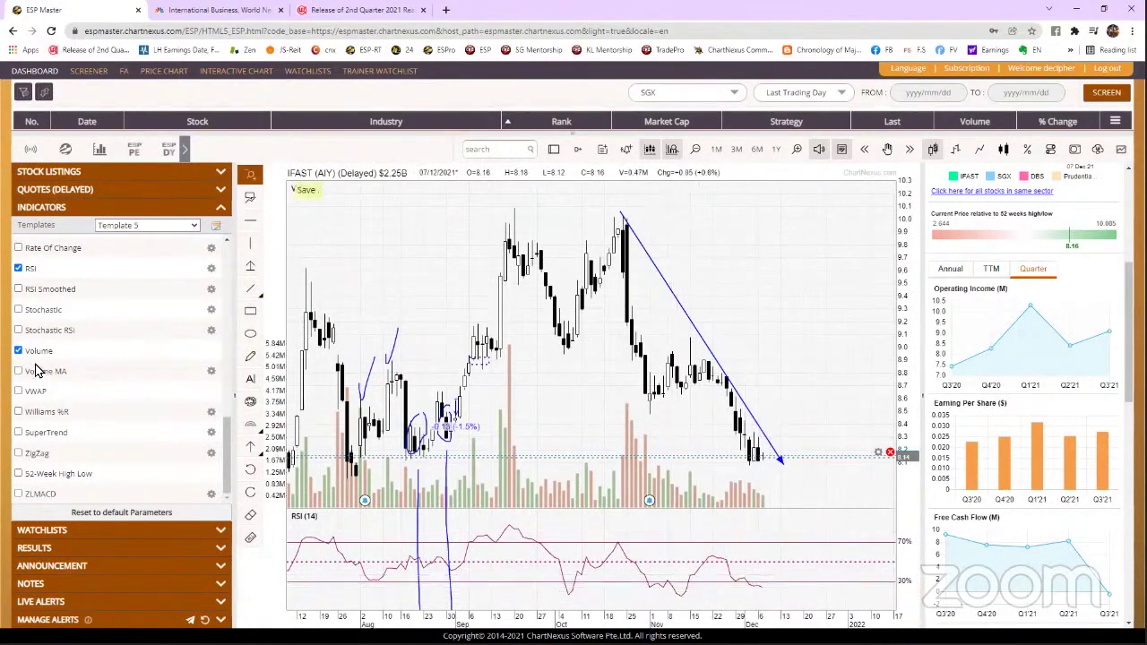
- Replace the RSI with the Williams %R below the price chart, and remove the Williams %R again
{"action": "left_click", "coordinate": [19, 269]}
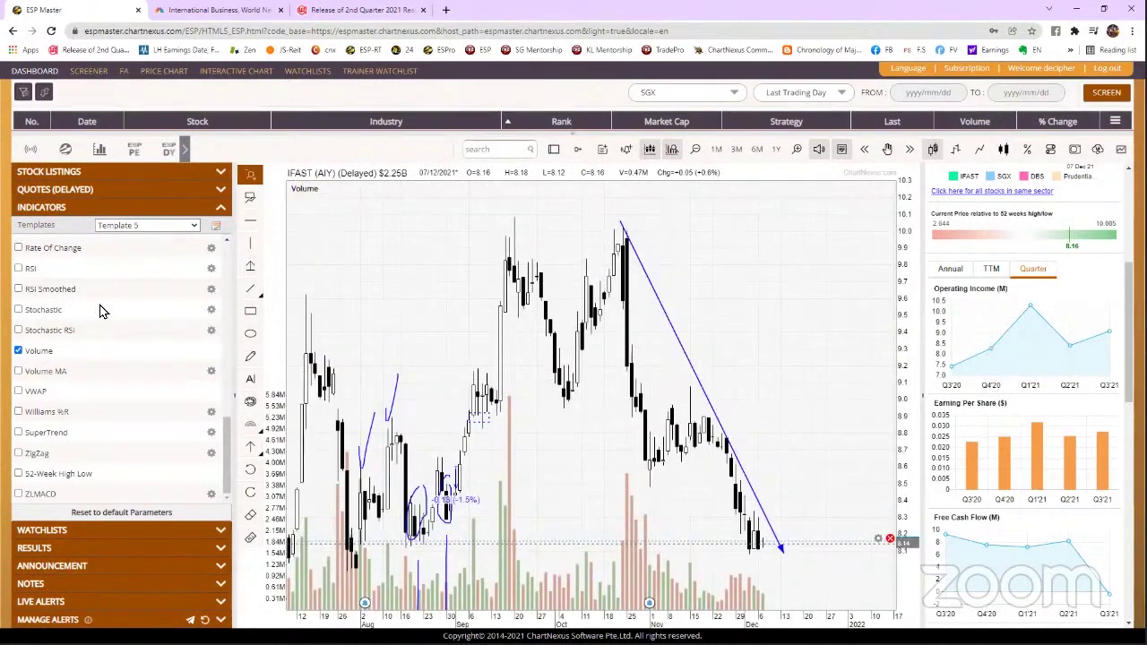
{"action": "left_click", "coordinate": [19, 412]}
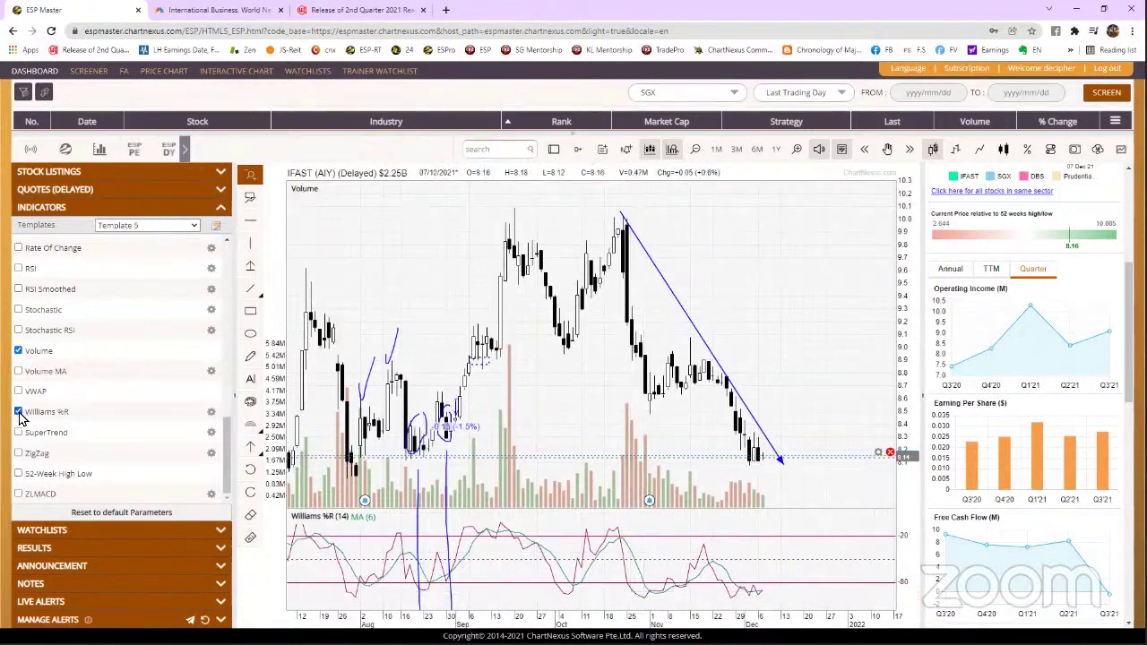
{"action": "left_click", "coordinate": [19, 413]}
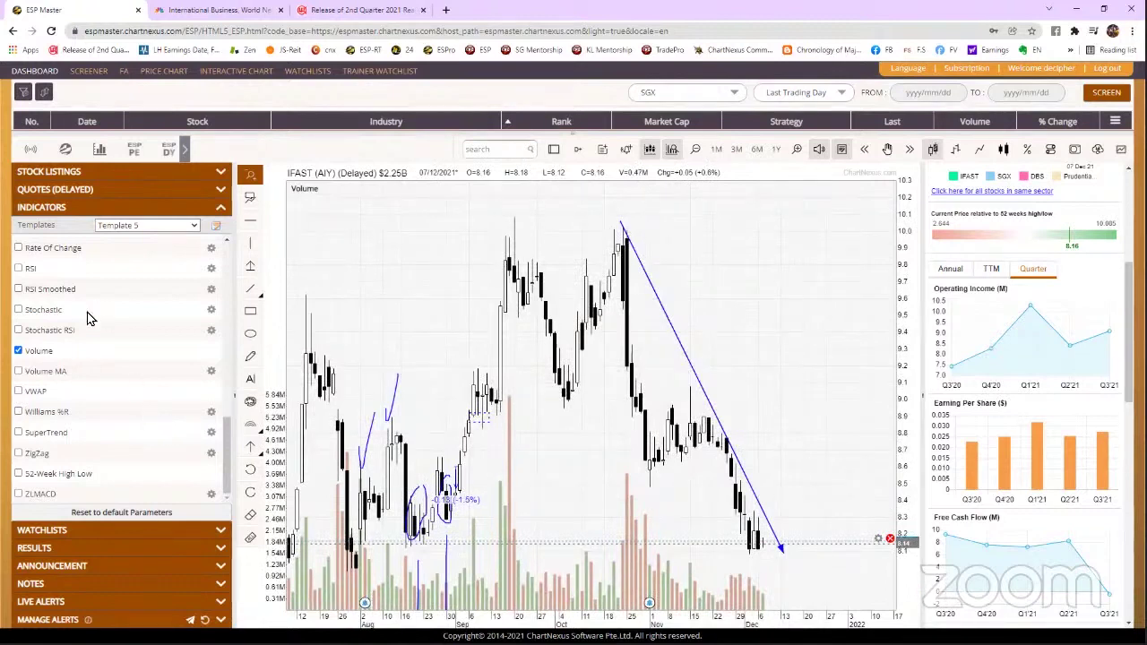
- Show the MACD below the price chart to compare it with the decline since late October, and remove it
{"action": "scroll", "coordinate": [81, 330], "scroll_direction": "up", "scroll_amount": 2}
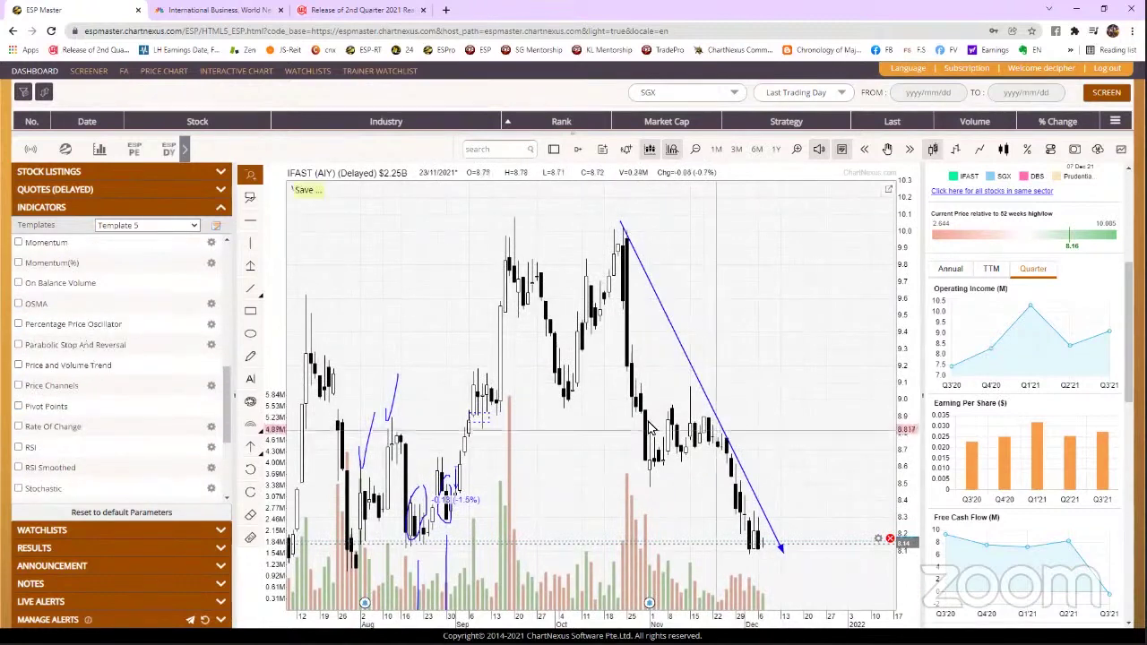
{"action": "left_click_drag", "start_coordinate": [553, 486], "coordinate": [891, 497]}
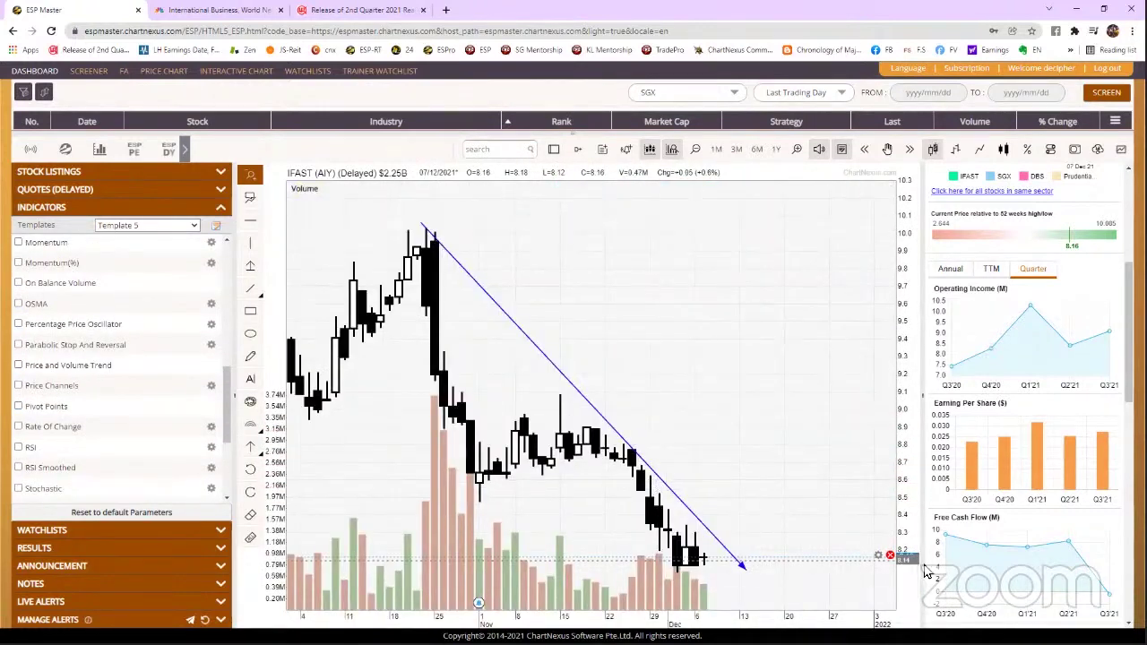
{"action": "scroll", "coordinate": [106, 346], "scroll_direction": "up", "scroll_amount": 3}
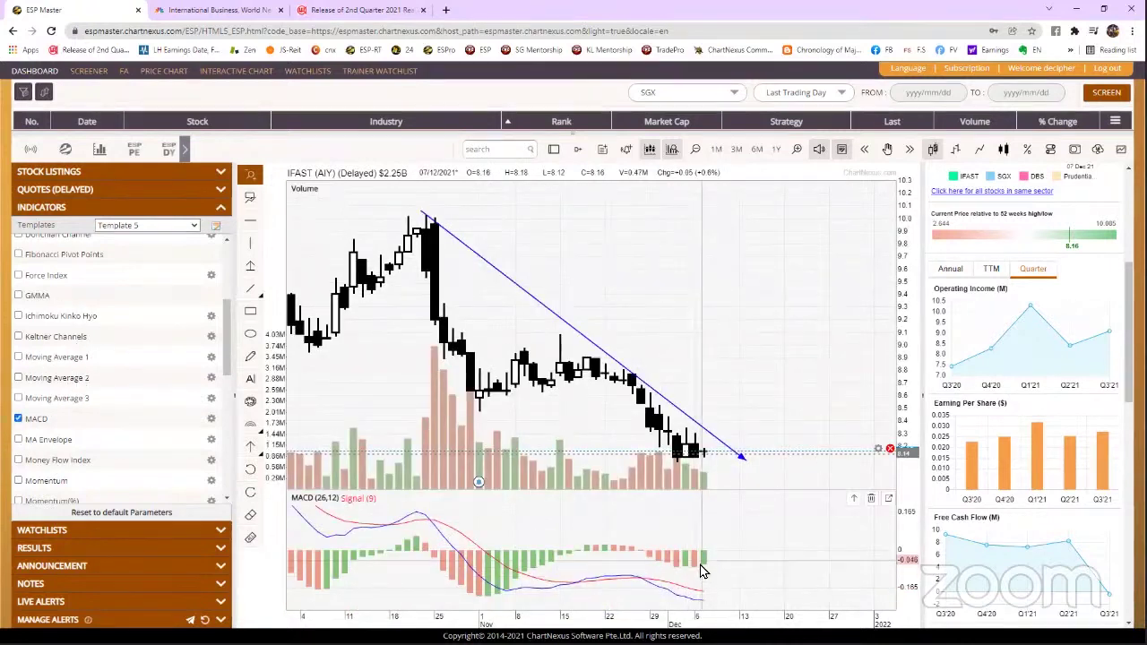
{"action": "scroll", "coordinate": [703, 598], "scroll_direction": "down", "scroll_amount": 3}
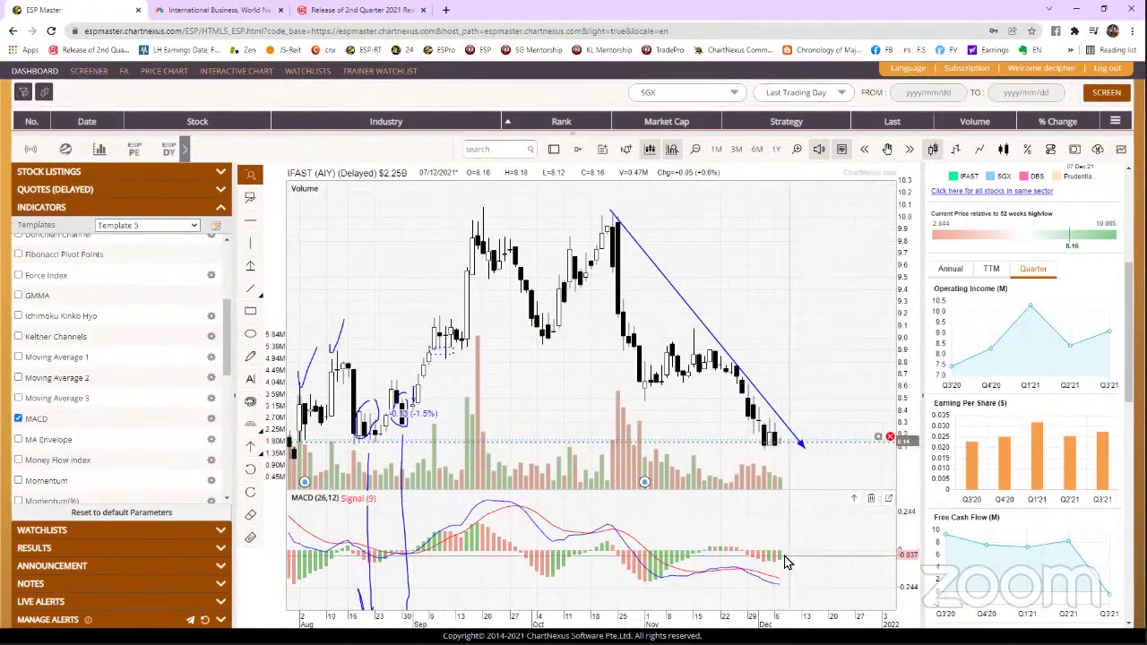
{"action": "left_click", "coordinate": [18, 419]}
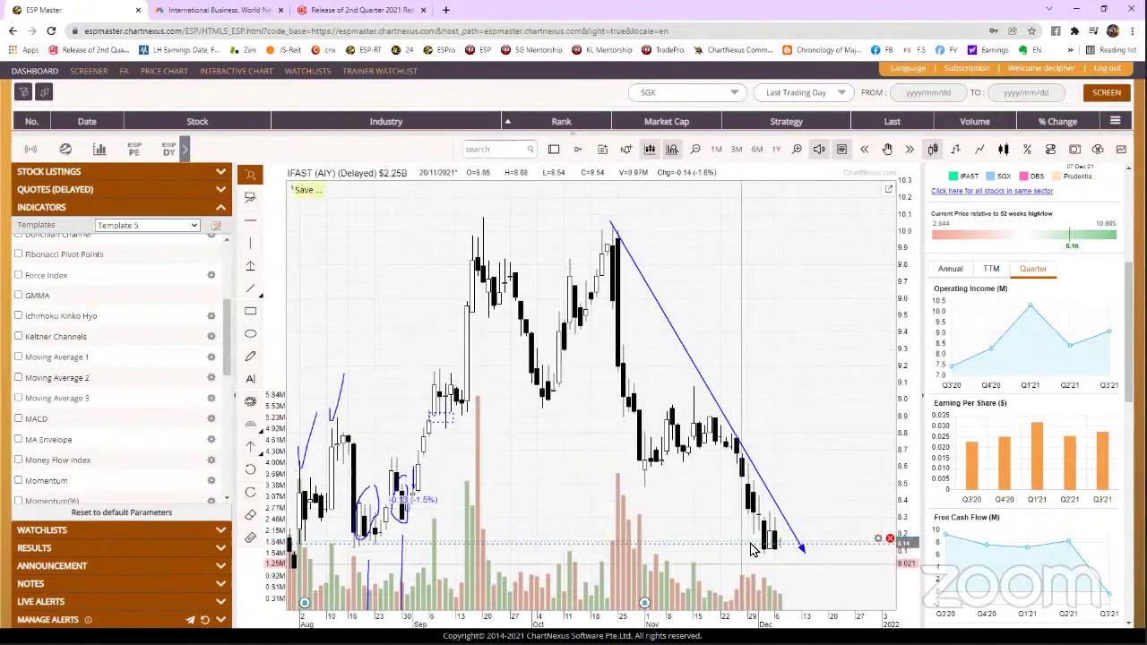
- Compress the price axis so its range extends down to about 7.3, leaving room below the December candles
{"action": "scroll", "coordinate": [641, 536], "scroll_direction": "down", "scroll_amount": 3}
{"action": "scroll", "coordinate": [707, 537], "scroll_direction": "up", "scroll_amount": 3}
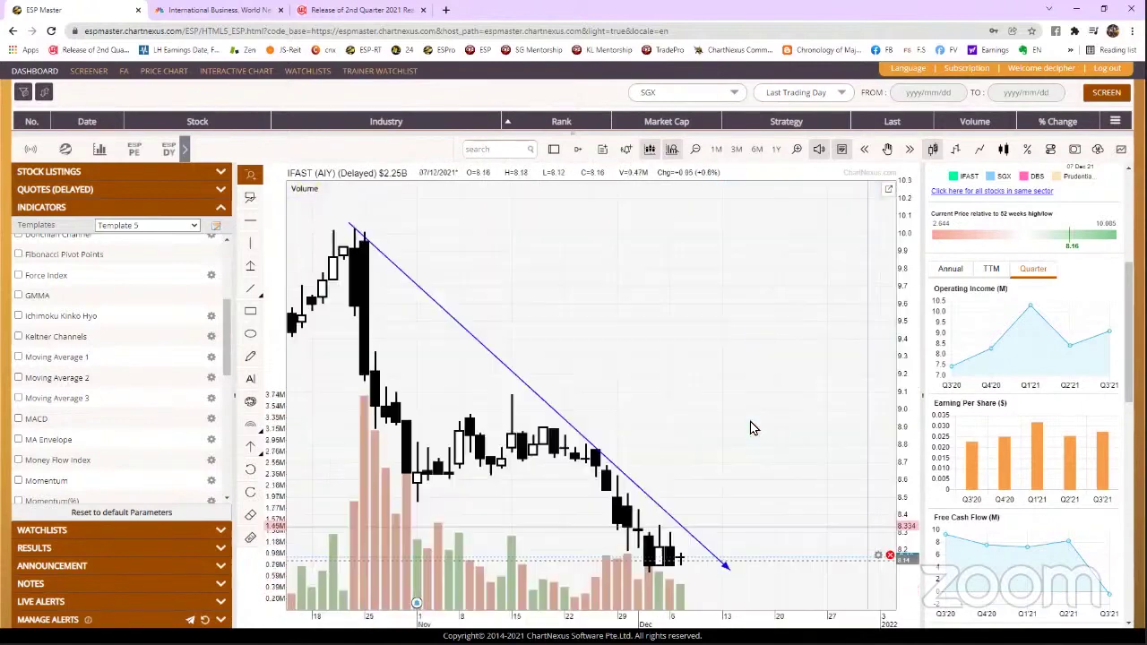
{"action": "left_click_drag", "start_coordinate": [903, 555], "coordinate": [901, 517]}
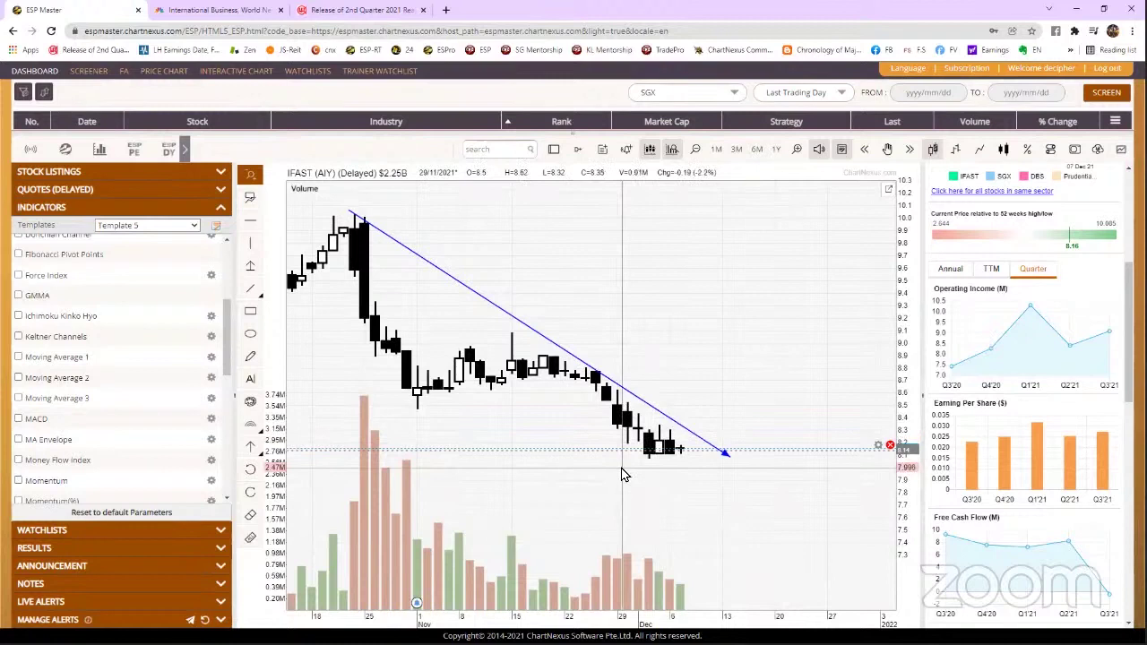
- Show the RSI below the rescaled price chart, and remove it
{"action": "scroll", "coordinate": [58, 481], "scroll_direction": "down", "scroll_amount": 3}
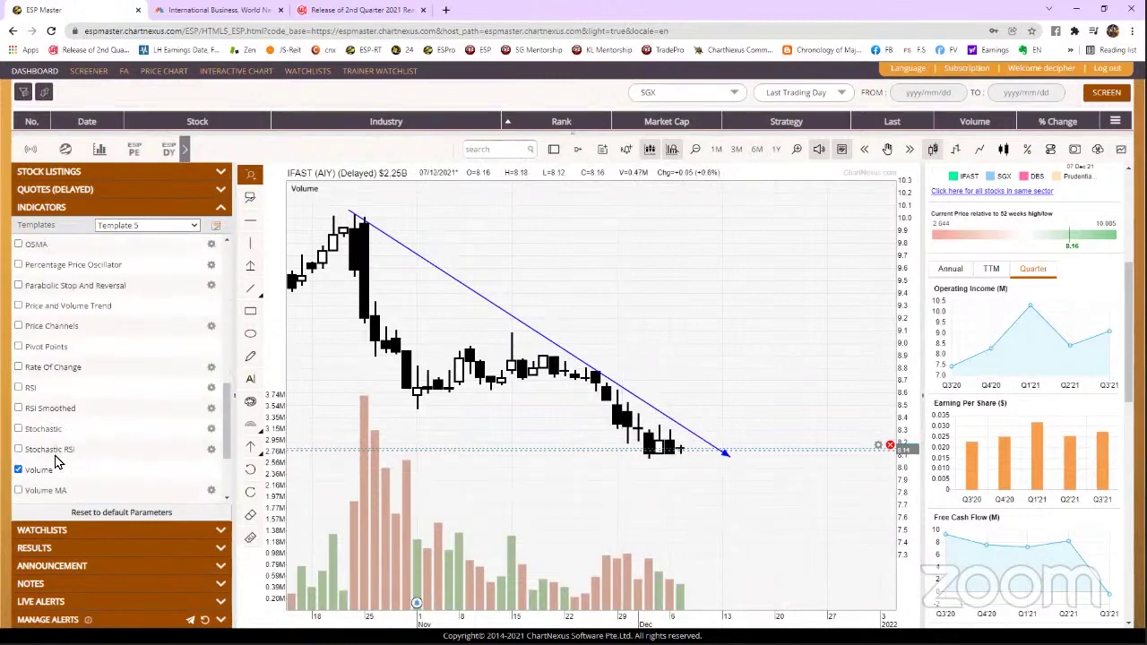
{"action": "left_click", "coordinate": [18, 388]}
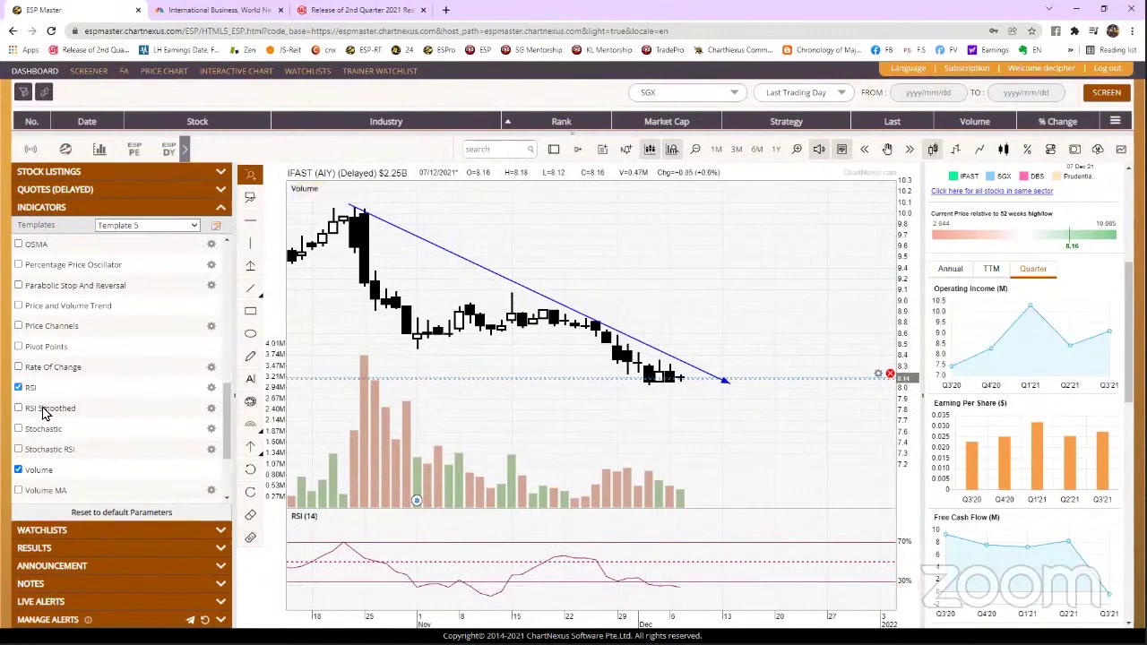
{"action": "left_click", "coordinate": [19, 388]}
- Show the Stochastic below the price chart, swap it for the SGX Strength Index, and remove that as well
{"action": "left_click", "coordinate": [18, 428]}
{"action": "scroll", "coordinate": [744, 591], "scroll_direction": "down", "scroll_amount": 2}
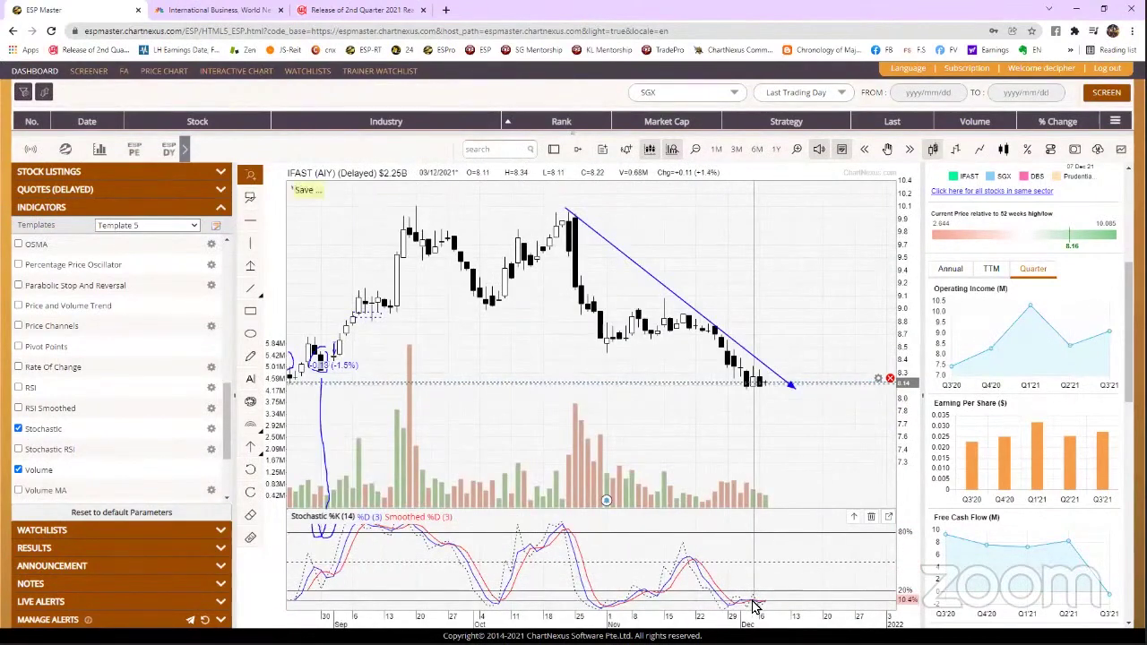
{"action": "left_click", "coordinate": [18, 429]}
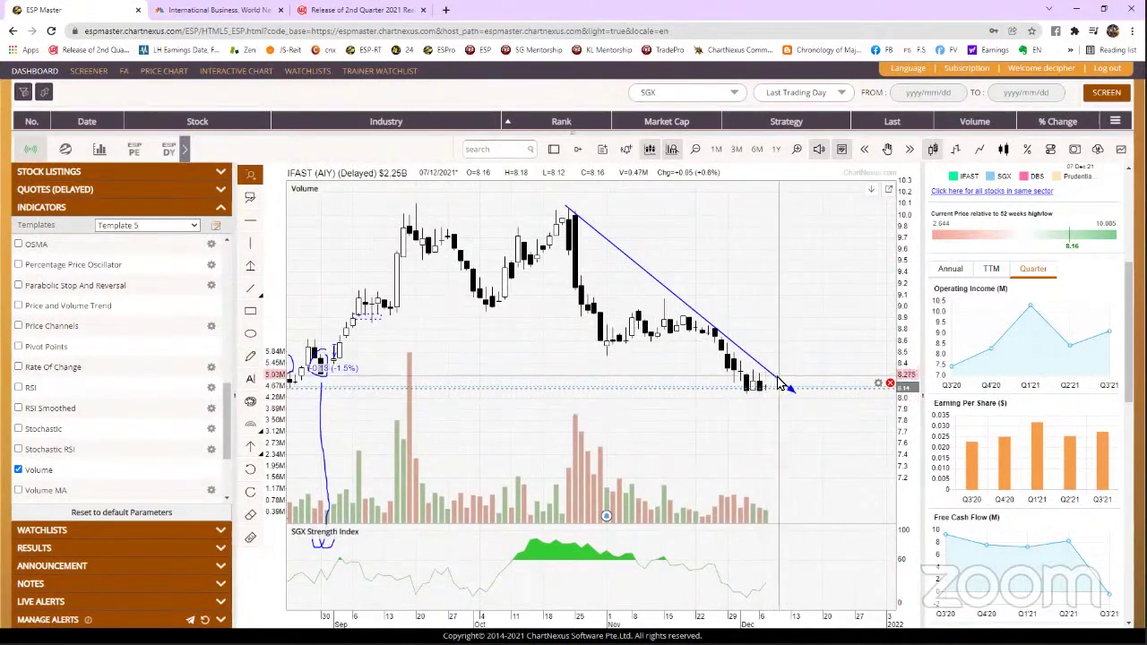
{"action": "left_click", "coordinate": [34, 149]}
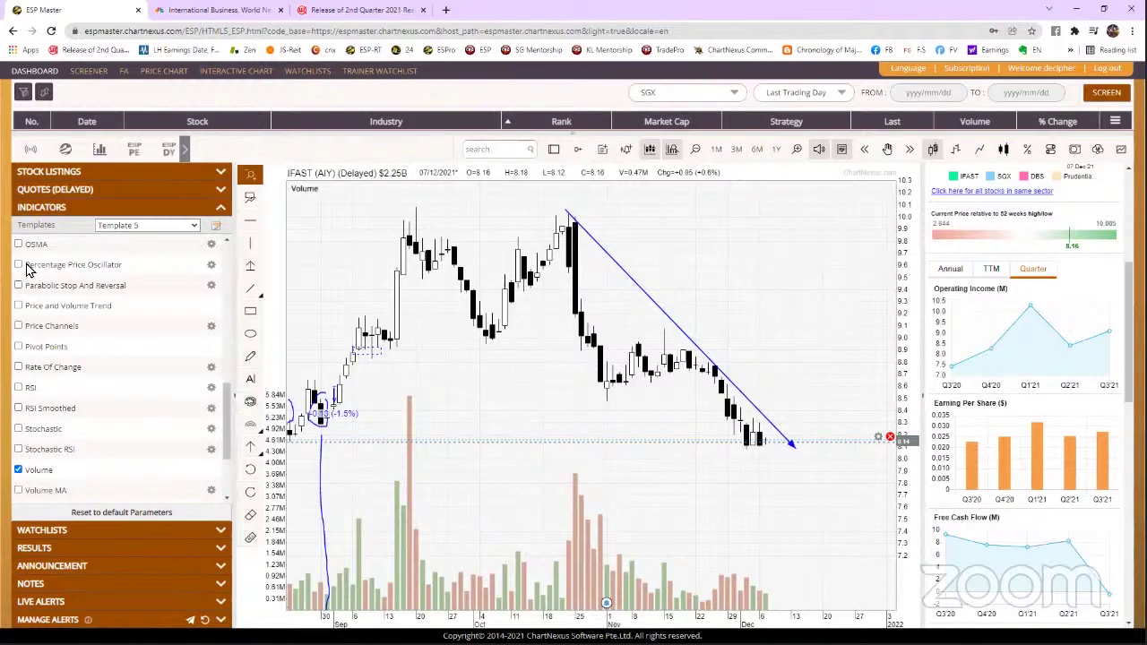
- Restore the MACD below the price chart, adding the OSMA beneath it for comparison and removing the OSMA again
{"action": "scroll", "coordinate": [75, 371], "scroll_direction": "up", "scroll_amount": 3}
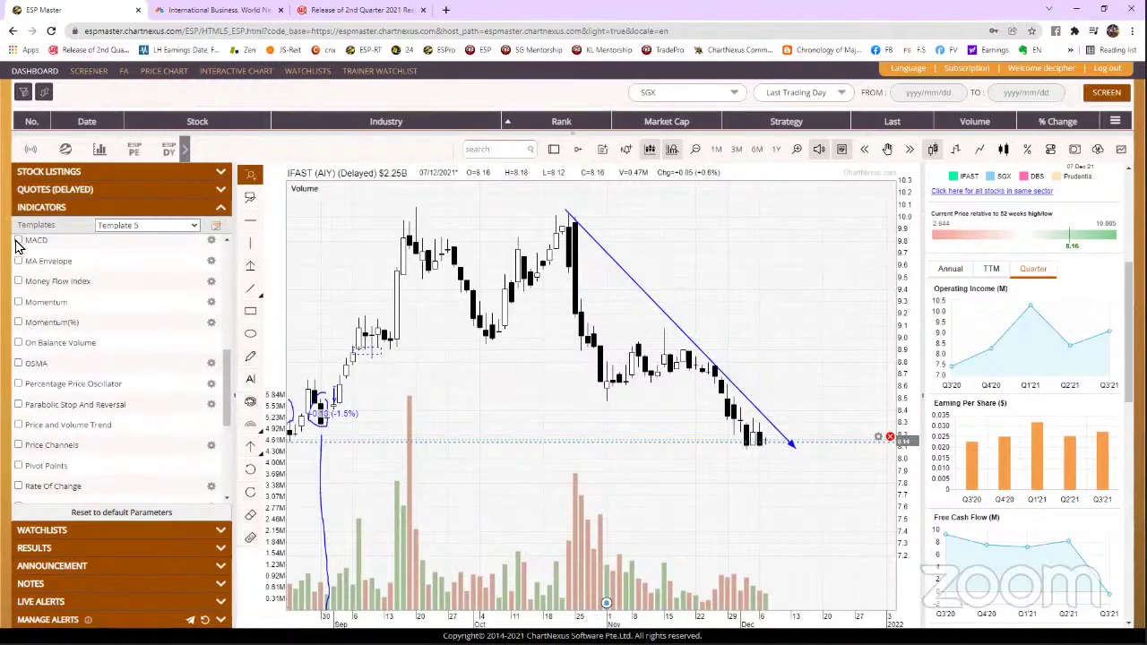
{"action": "left_click", "coordinate": [18, 240]}
{"action": "left_click", "coordinate": [19, 364]}
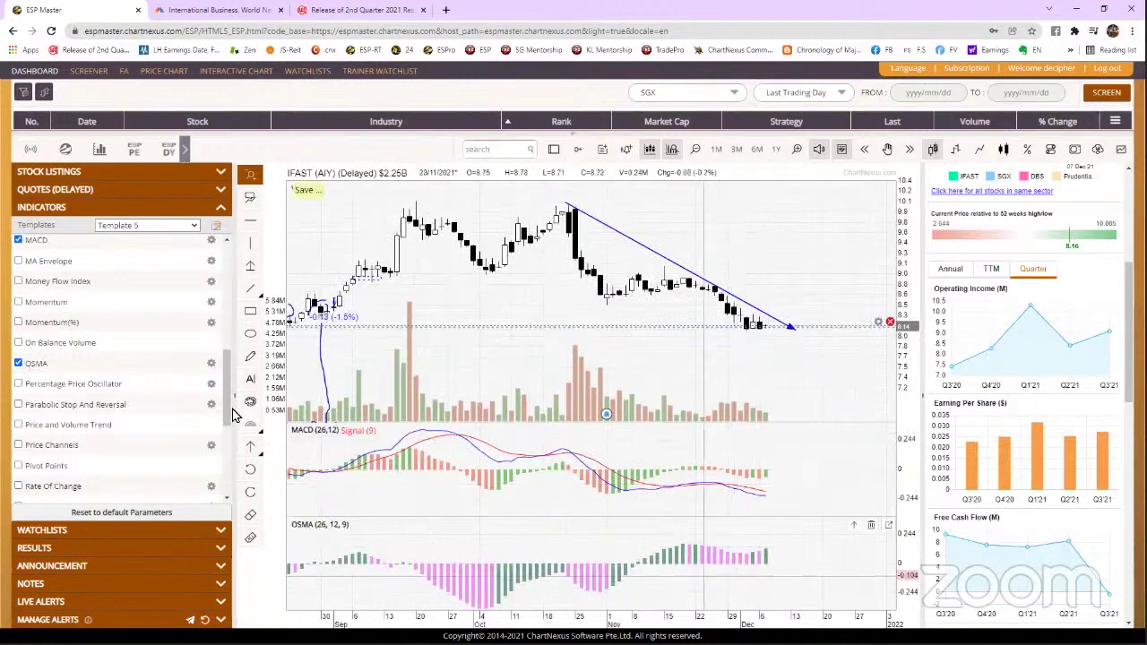
{"action": "left_click", "coordinate": [19, 364]}
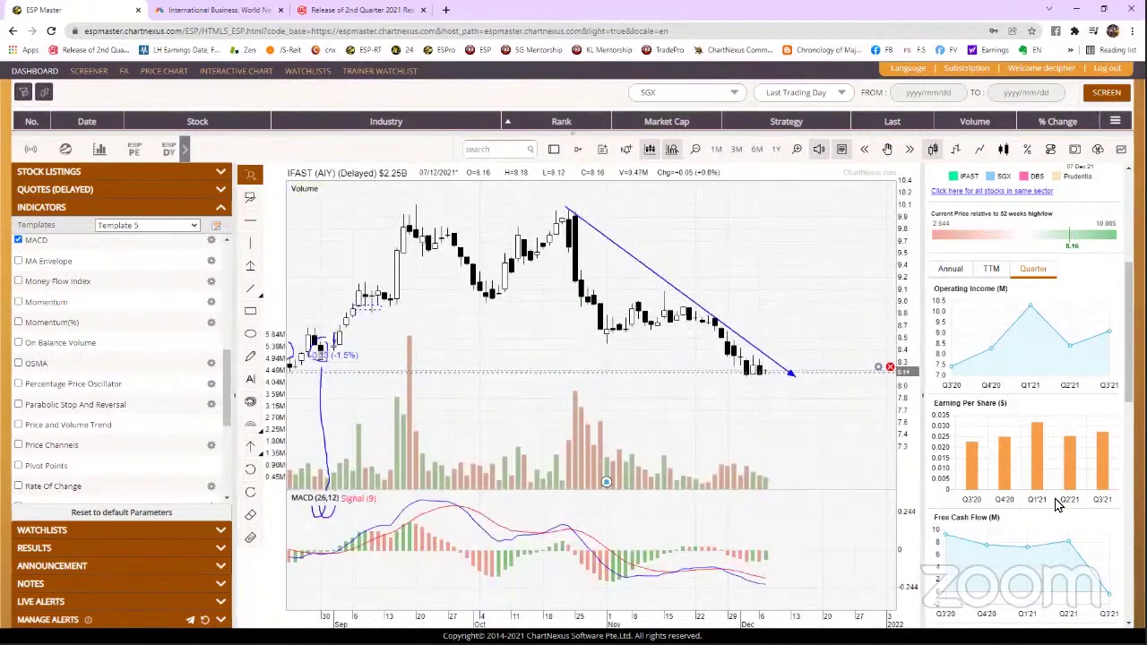